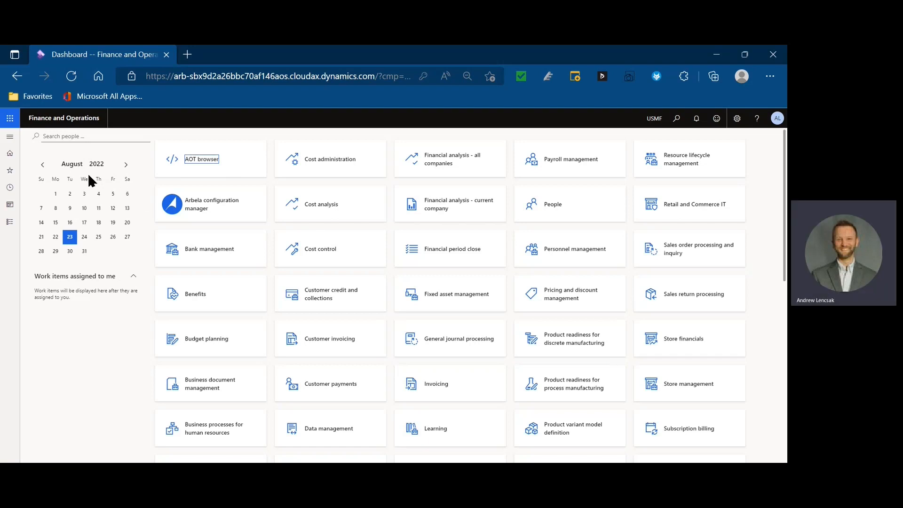
# - Open the Inventory owners setup page under Inventory management dimensions and select the Contoso Entertainment System and Granite Distillery records in turn
pyautogui.click(11, 137)
pyautogui.scroll(-4, 33, 254)
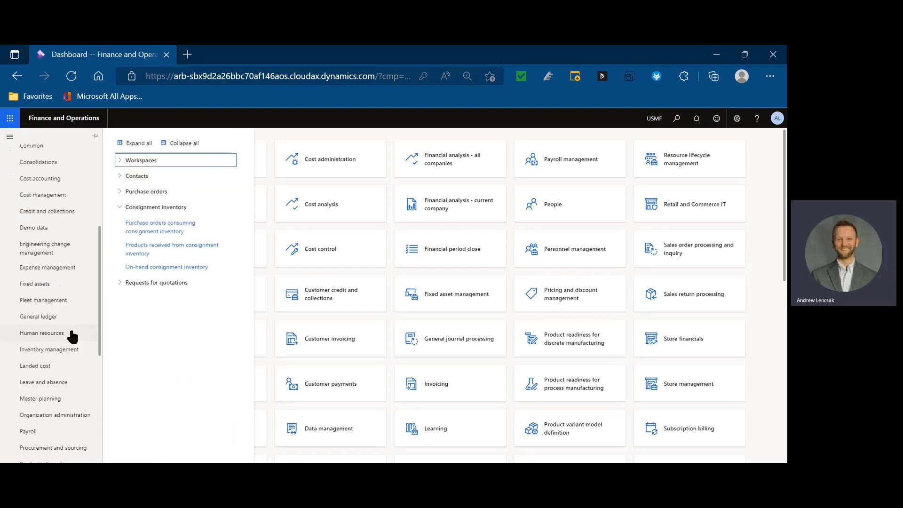
pyautogui.click(75, 350)
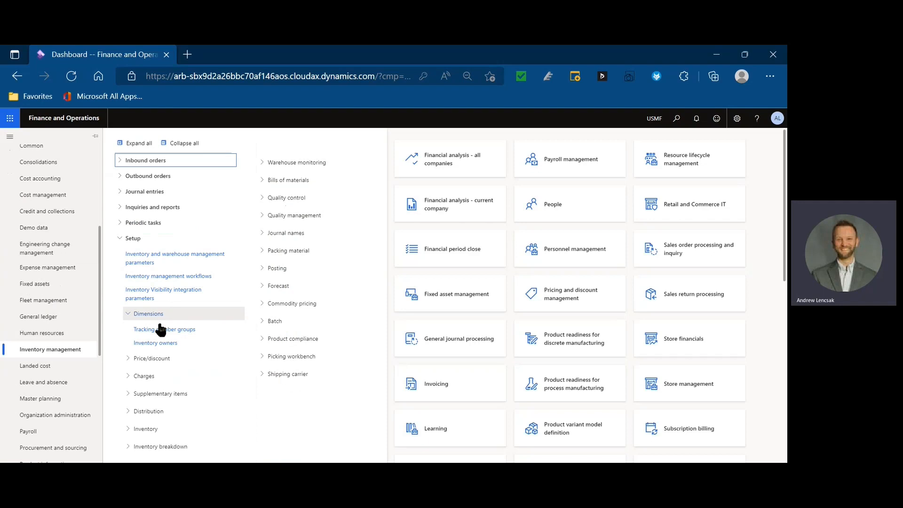
pyautogui.click(194, 339)
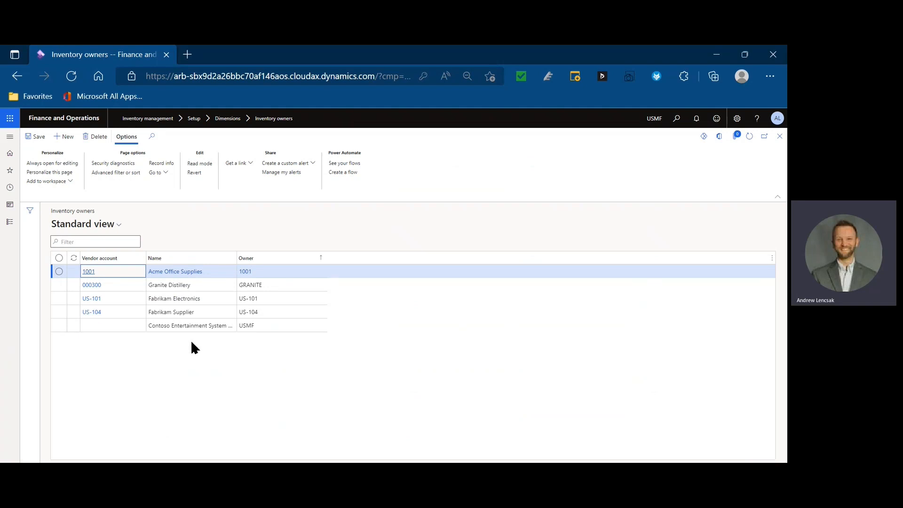
pyautogui.click(226, 325)
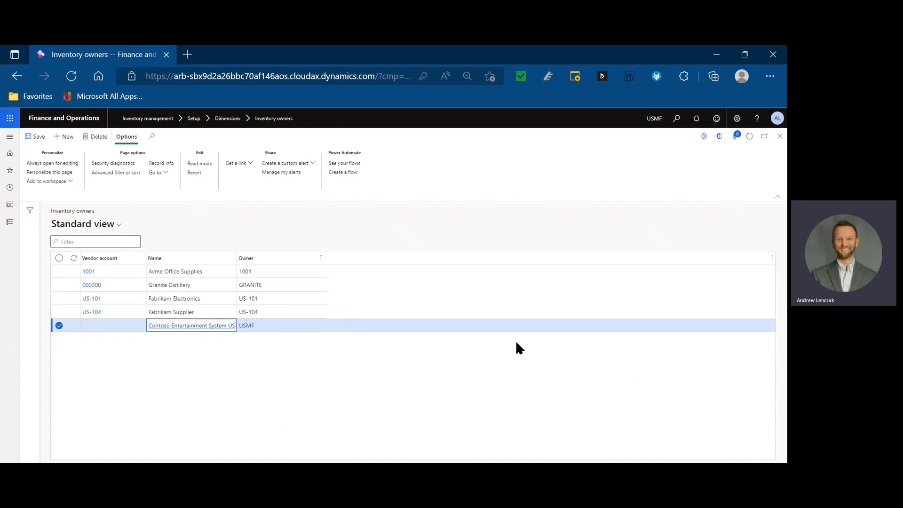
pyautogui.click(198, 288)
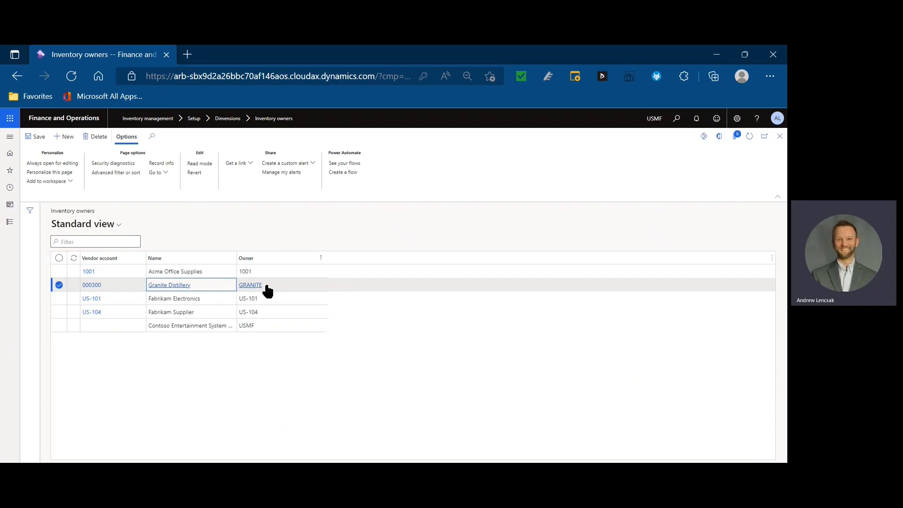
# - Add an inventory owner for the VISA vendor, set its owner ID to VISA, and save the record
pyautogui.click(72, 136)
pyautogui.click(142, 284)
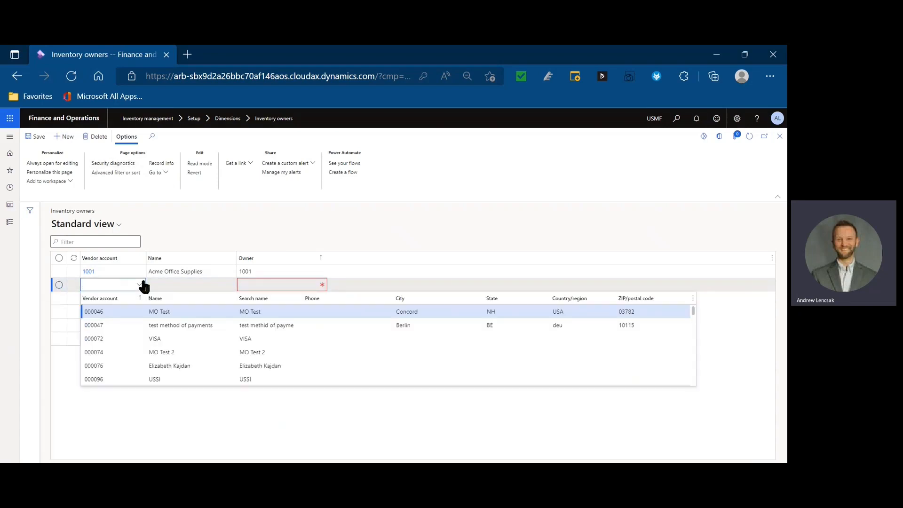
pyautogui.click(140, 338)
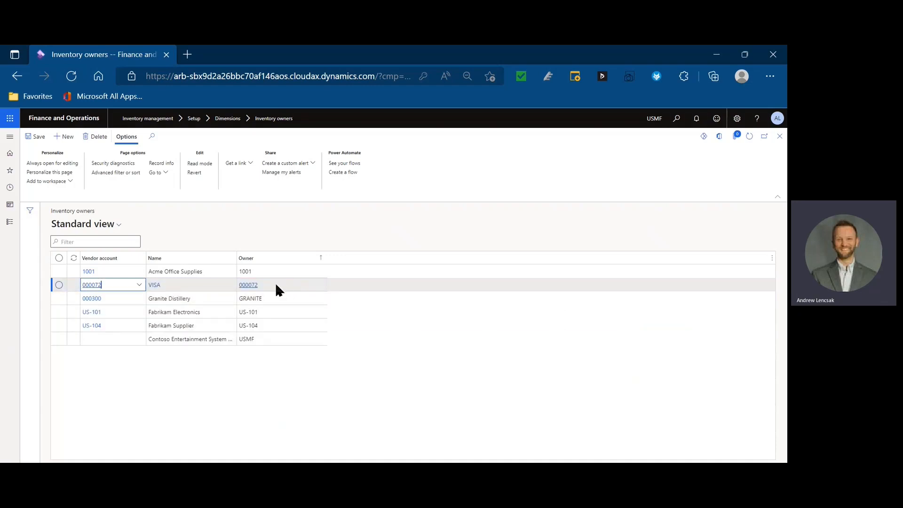
pyautogui.click(240, 286)
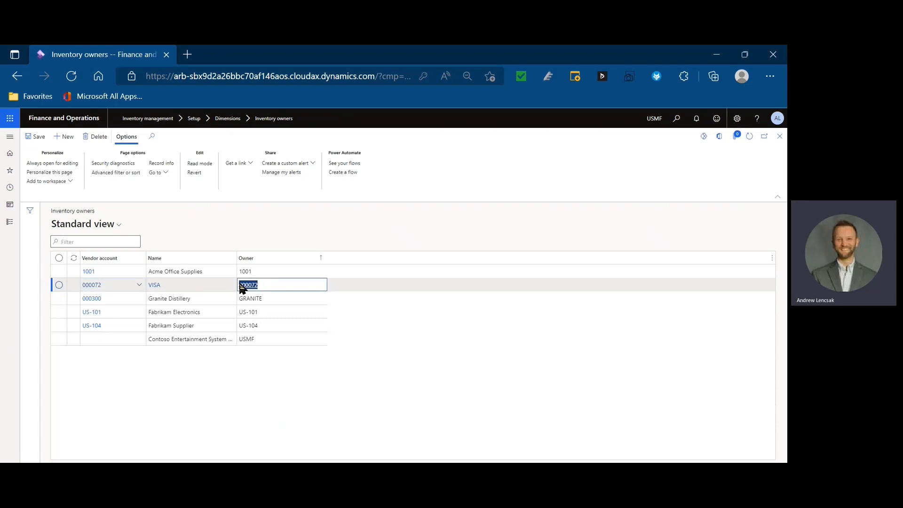
pyautogui.write('VISA')
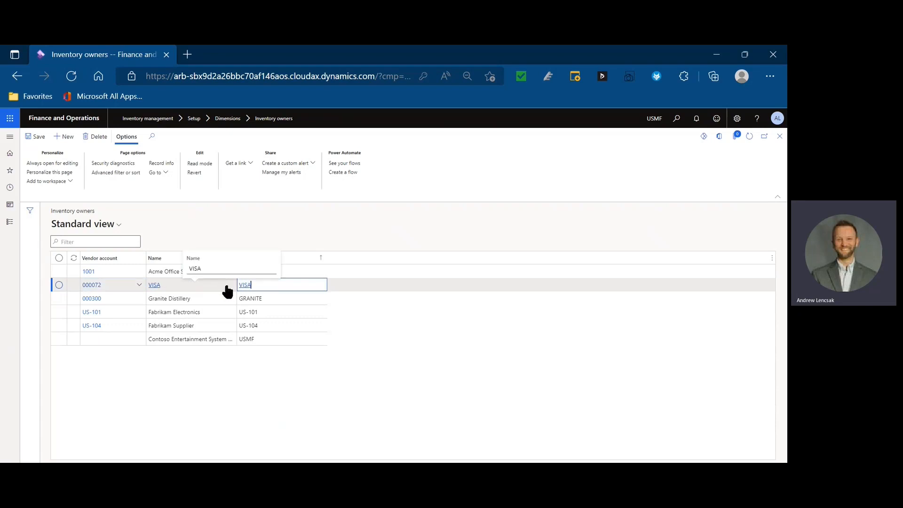
pyautogui.click(34, 136)
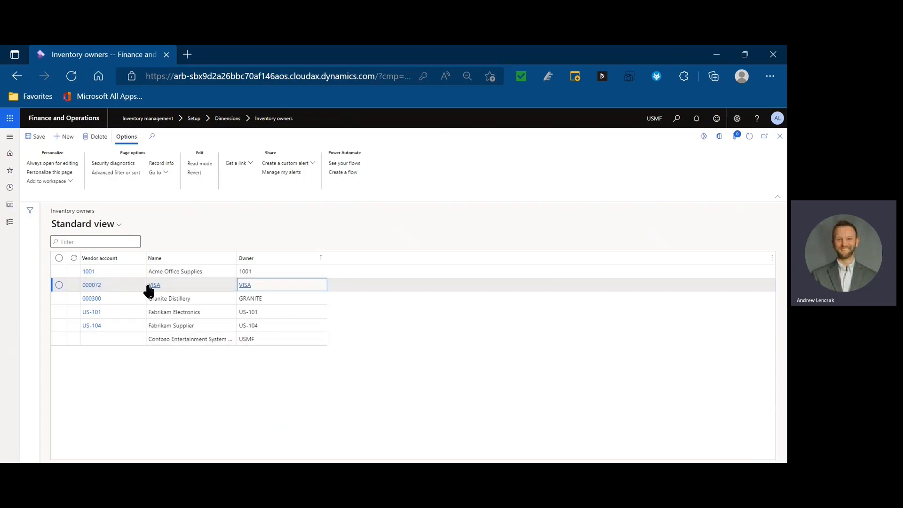
pyautogui.click(191, 298)
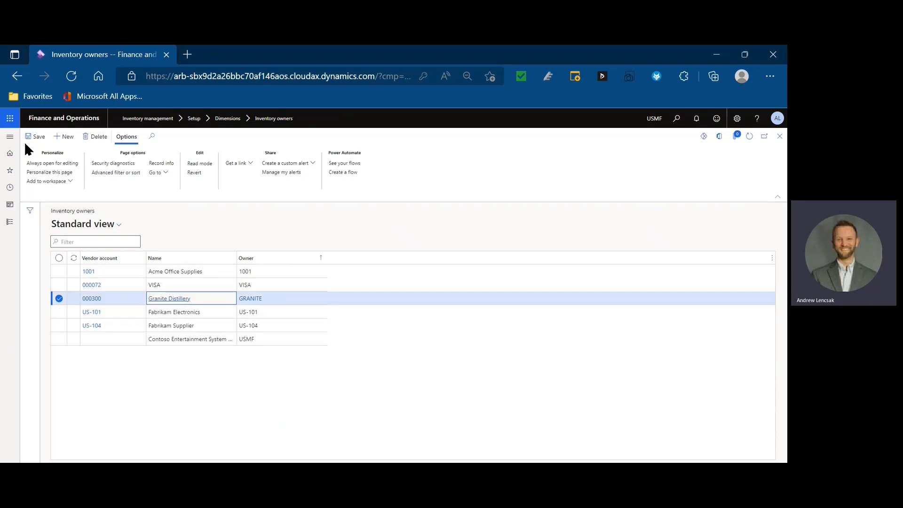
# - Open the Warehouses setup page in Warehouse management and select the Consigned warehouse
pyautogui.click(10, 136)
pyautogui.scroll(-10, 70, 279)
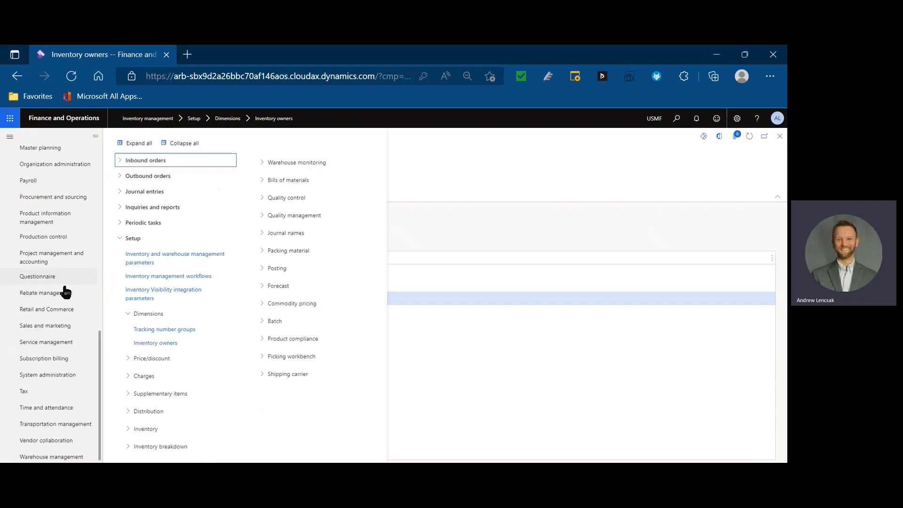
pyautogui.click(52, 454)
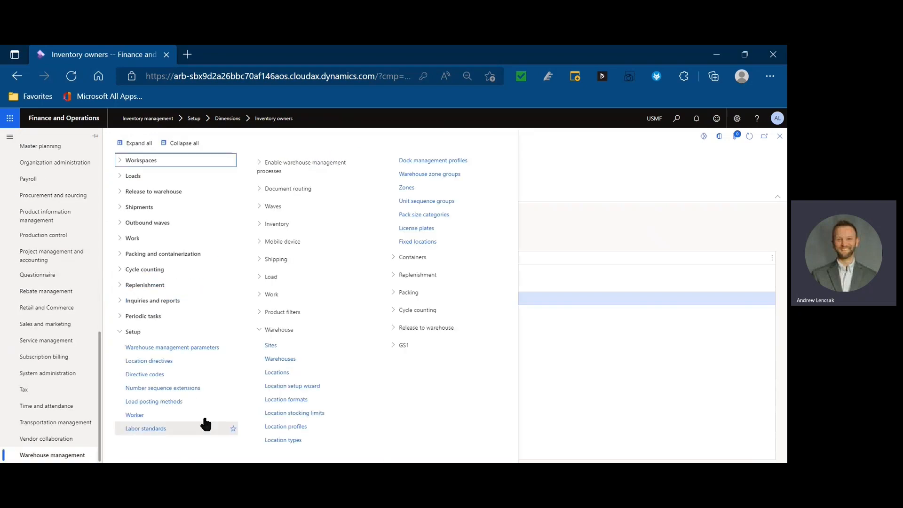
pyautogui.click(304, 359)
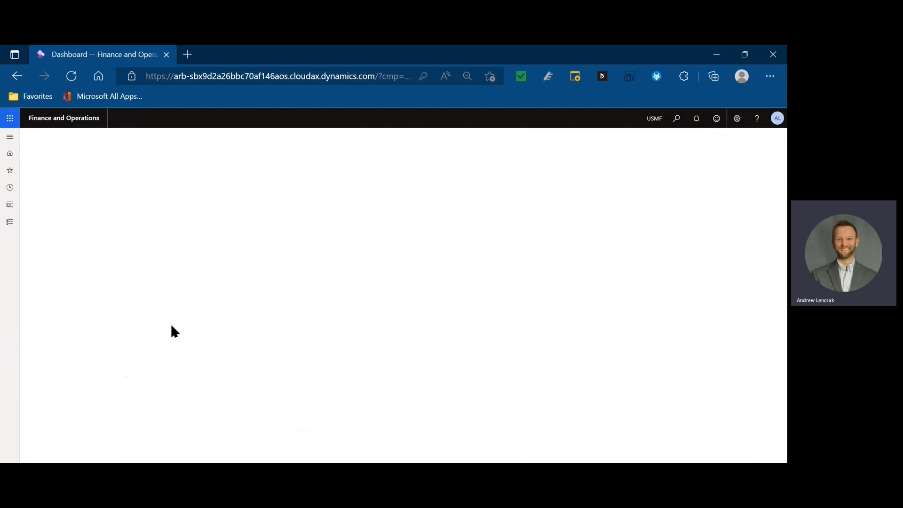
pyautogui.scroll(-10, 117, 309)
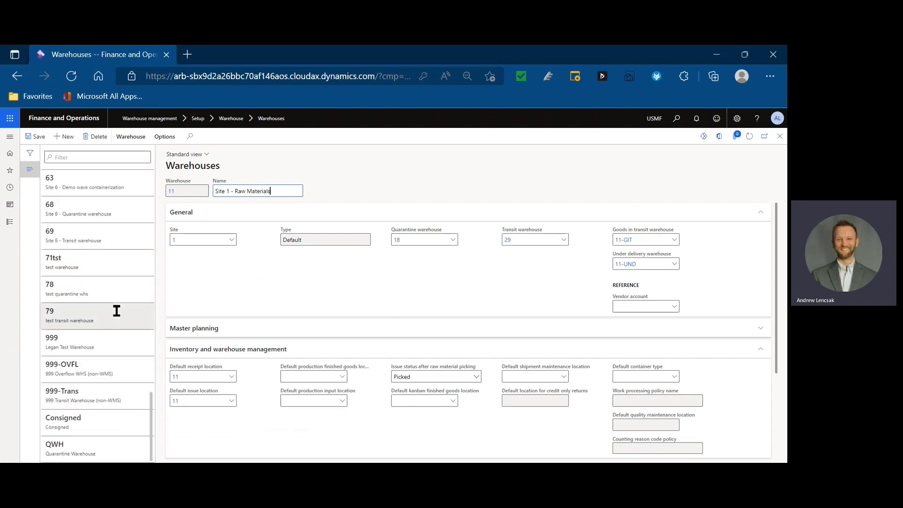
pyautogui.click(110, 425)
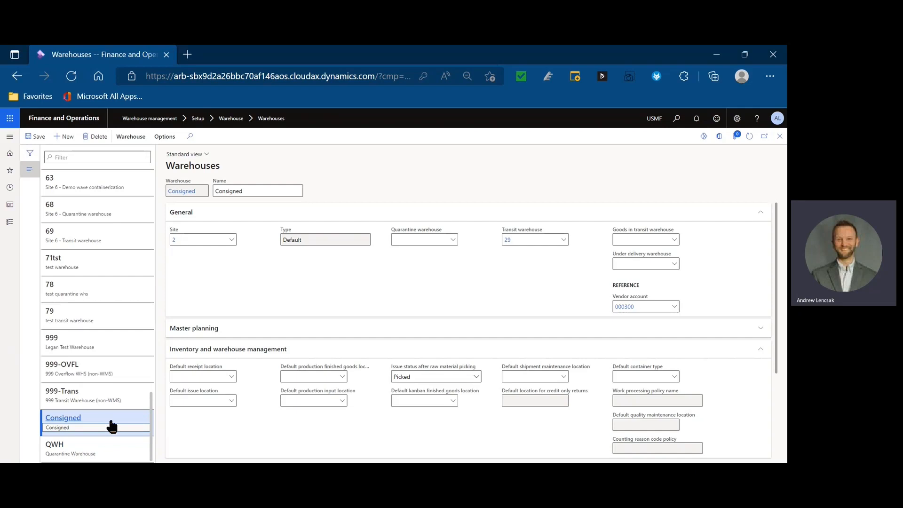
# - Examine the Consigned warehouse's warehouse options, reference vendor account, and available default receipt locations
pyautogui.scroll(-3, 192, 371)
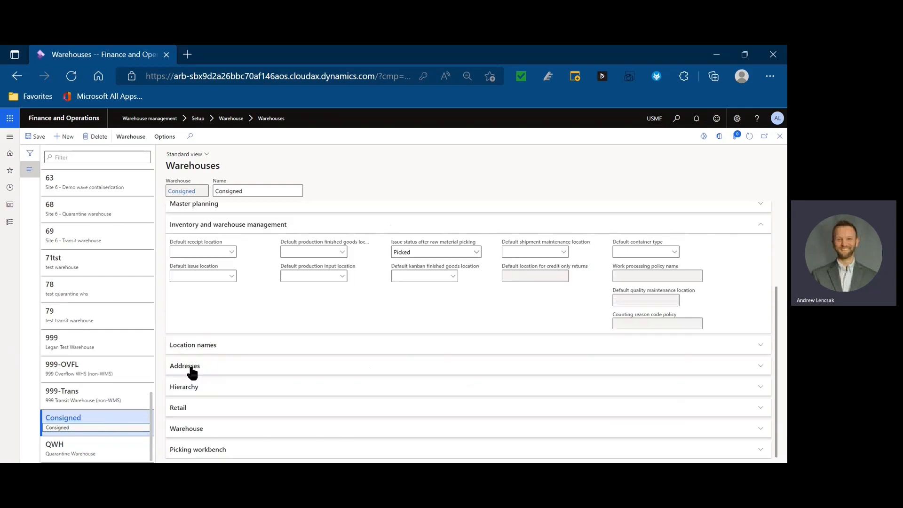
pyautogui.click(207, 430)
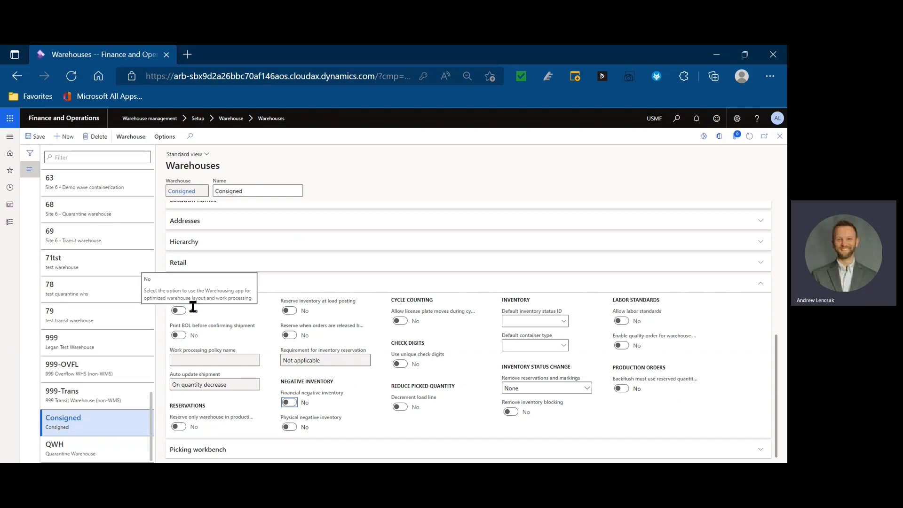
pyautogui.click(289, 289)
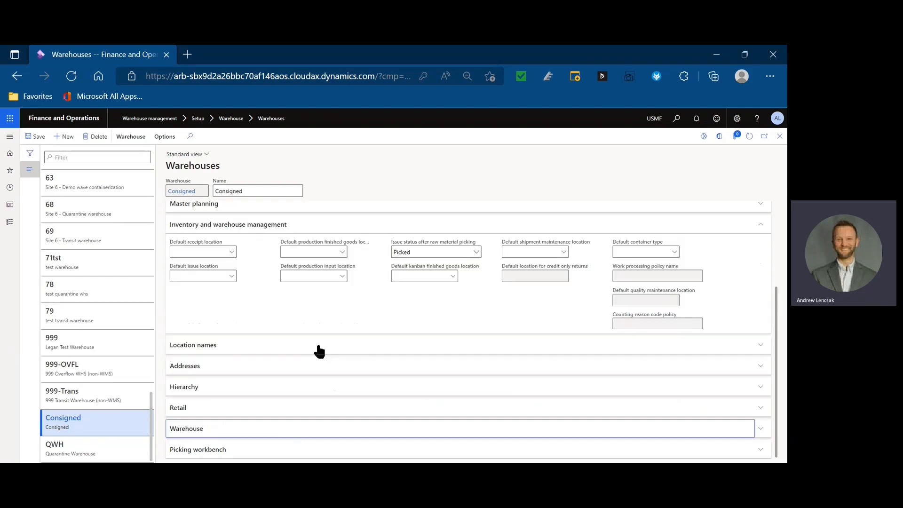
pyautogui.scroll(3, 318, 348)
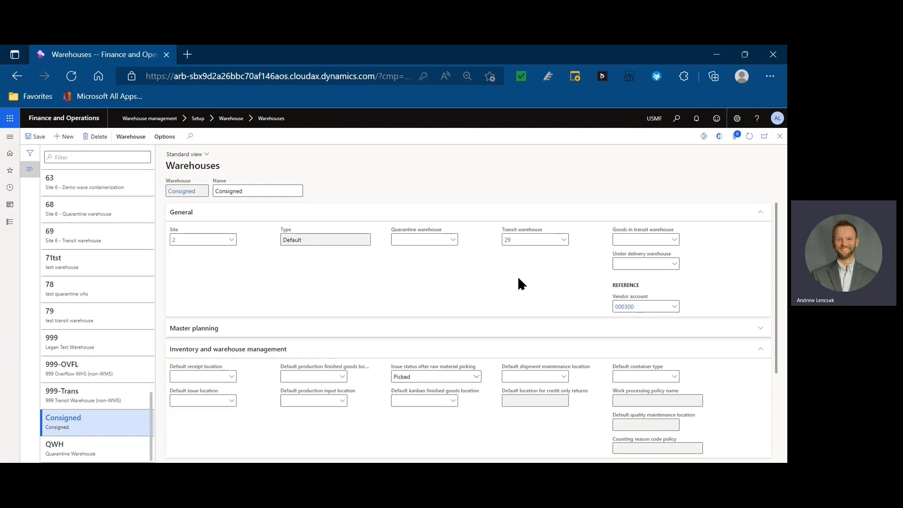
pyautogui.moveTo(643, 304)
pyautogui.click(232, 376)
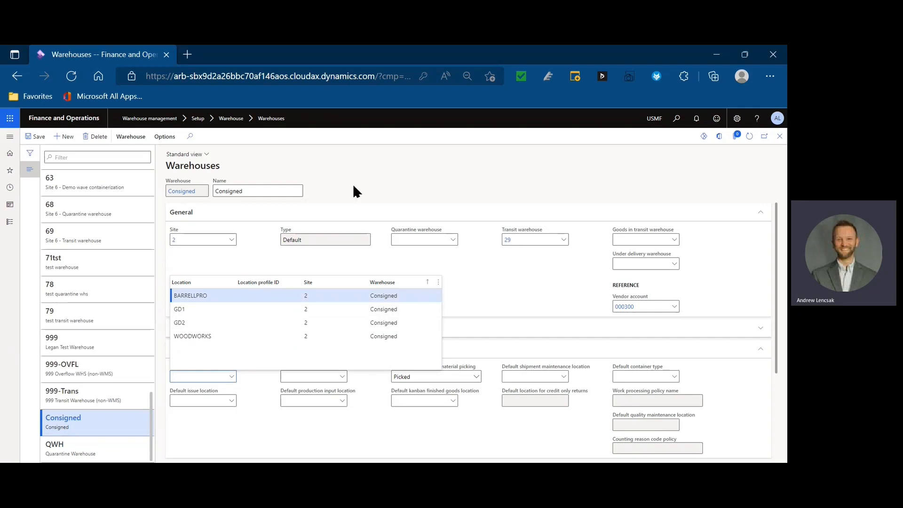
pyautogui.click(368, 174)
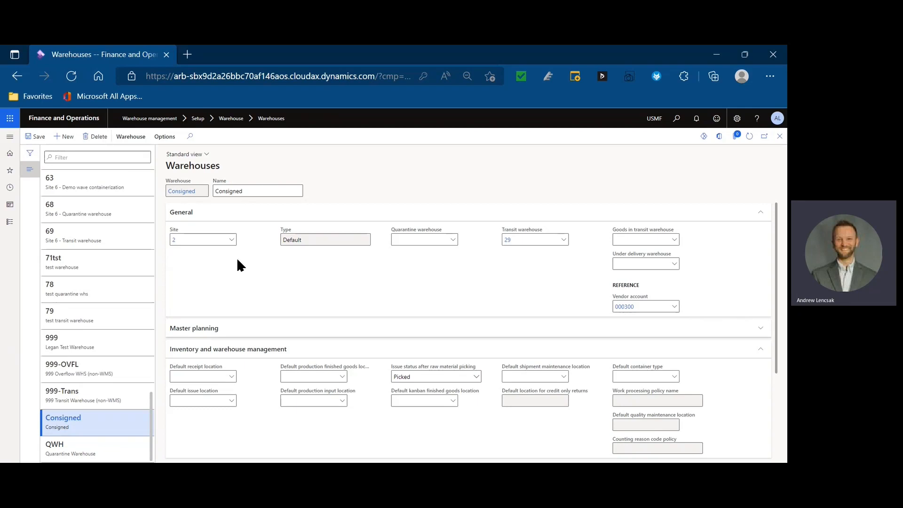
# - Open the Released products list in Product information management
pyautogui.click(8, 138)
pyautogui.scroll(-6, 52, 219)
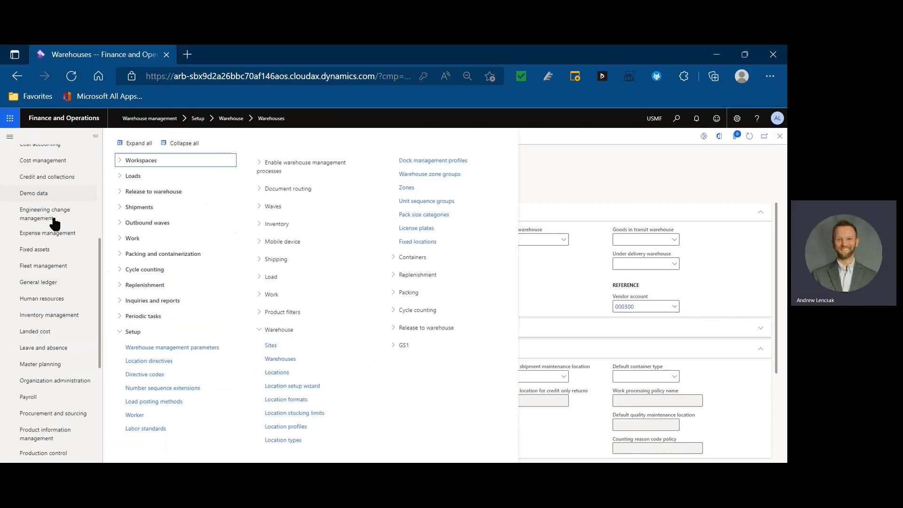
pyautogui.click(59, 402)
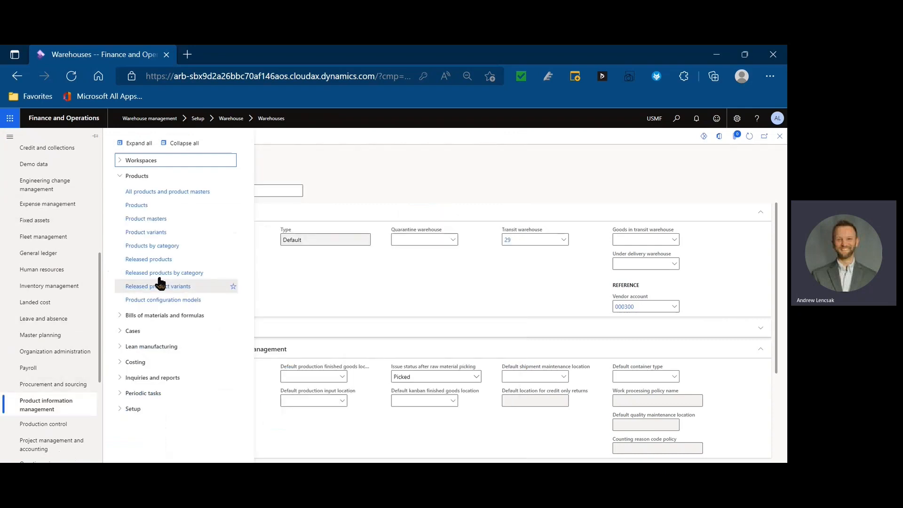
pyautogui.click(163, 258)
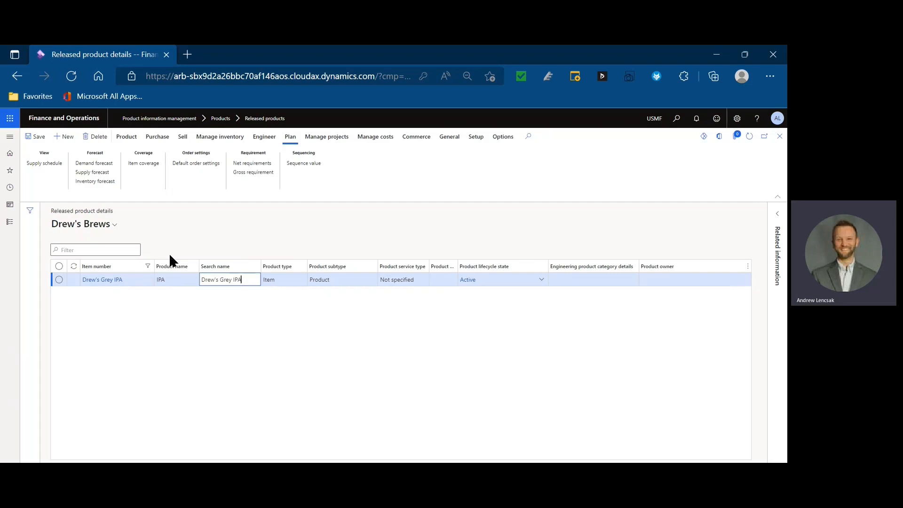
# - Replace the item number filter with one beginning with "bsb" and open the BSB4x3 bourbon soaked barrels product
pyautogui.click(121, 267)
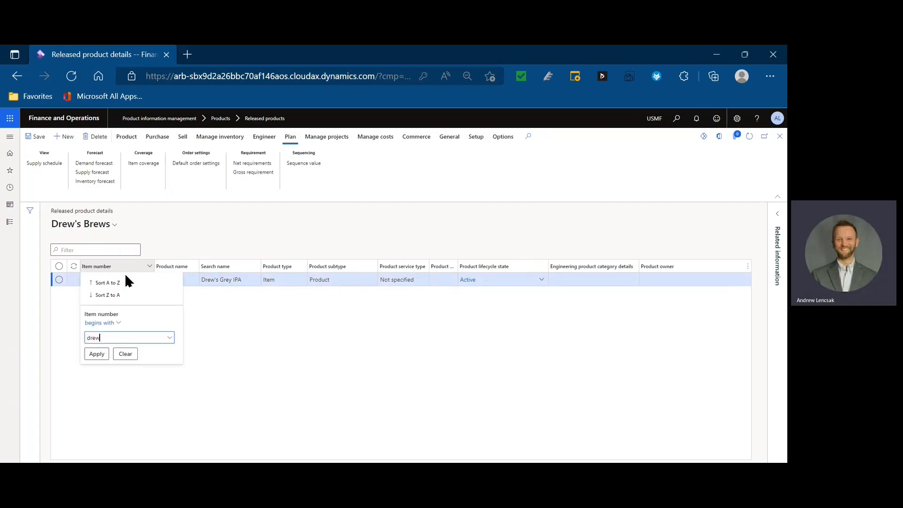
pyautogui.click(126, 359)
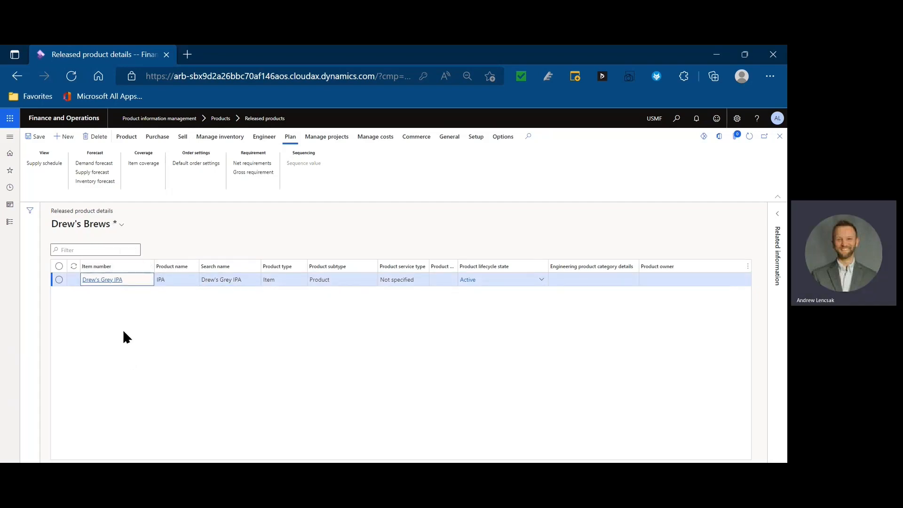
pyautogui.click(135, 267)
pyautogui.write('bs')
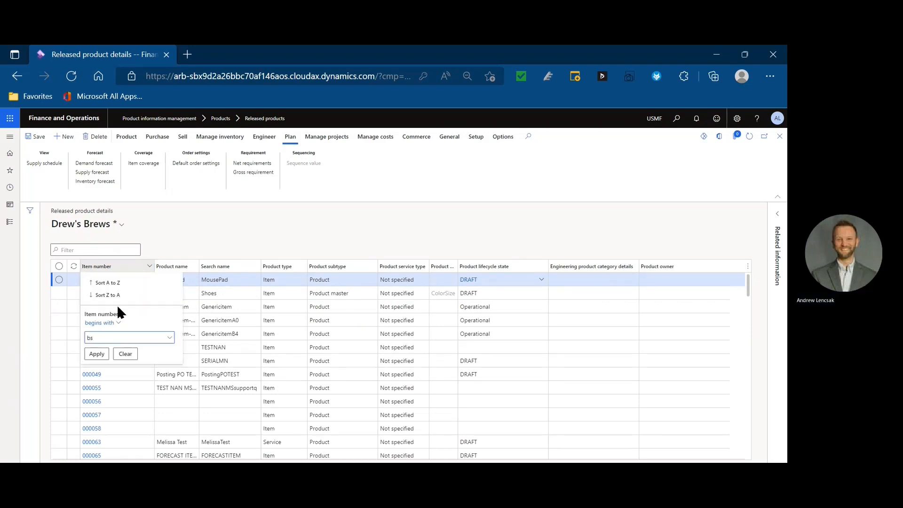
pyautogui.write('b')
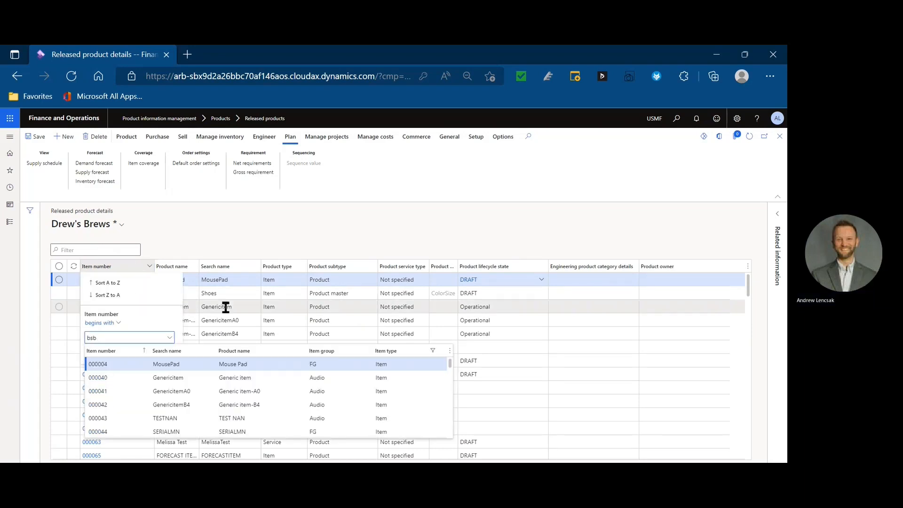
pyautogui.click(135, 337)
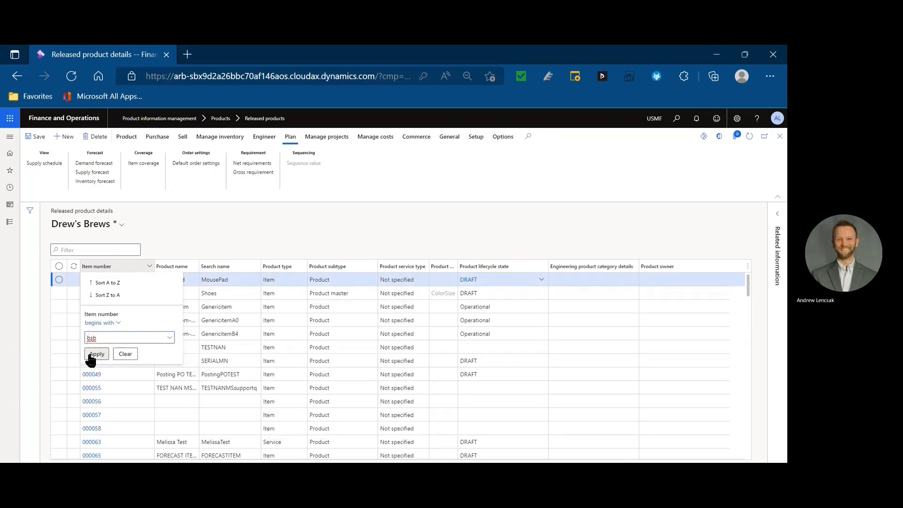
pyautogui.click(90, 353)
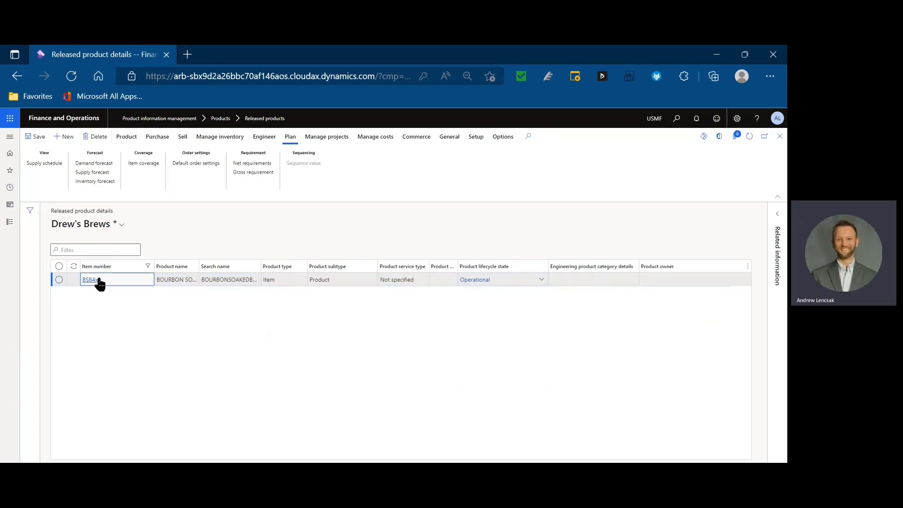
pyautogui.click(99, 280)
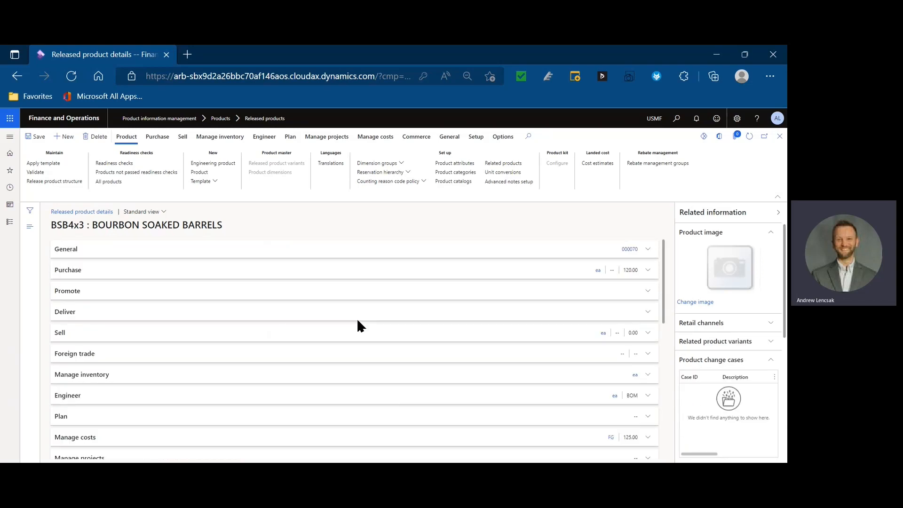
# - Review the product's general dimension group settings and open its Owner tracking dimension group
pyautogui.click(383, 256)
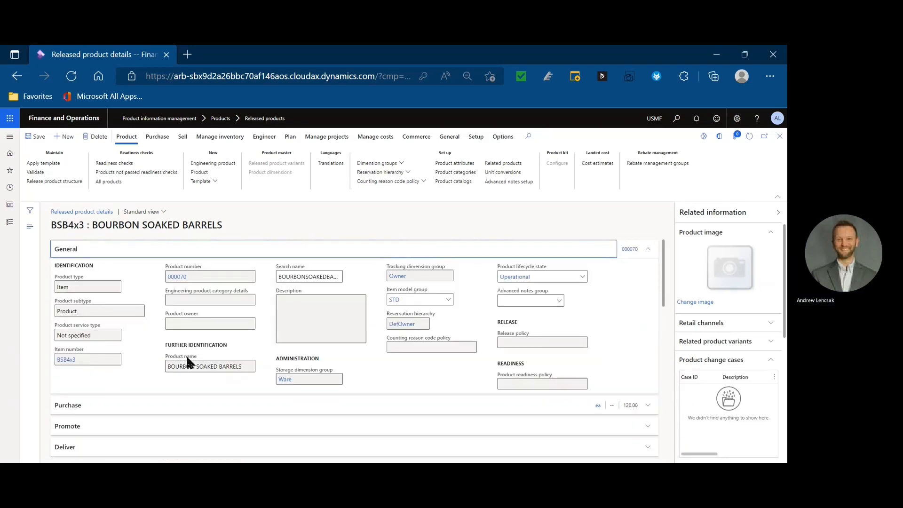
pyautogui.moveTo(313, 384)
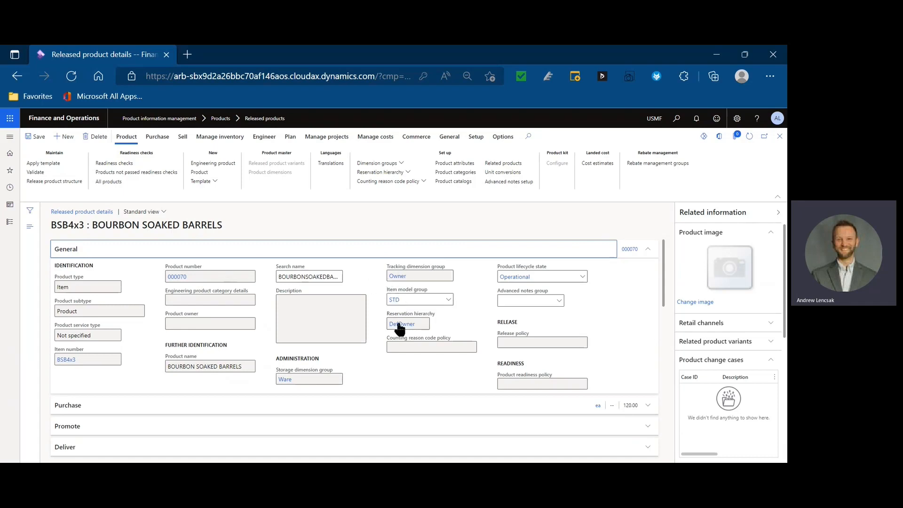
pyautogui.click(392, 277)
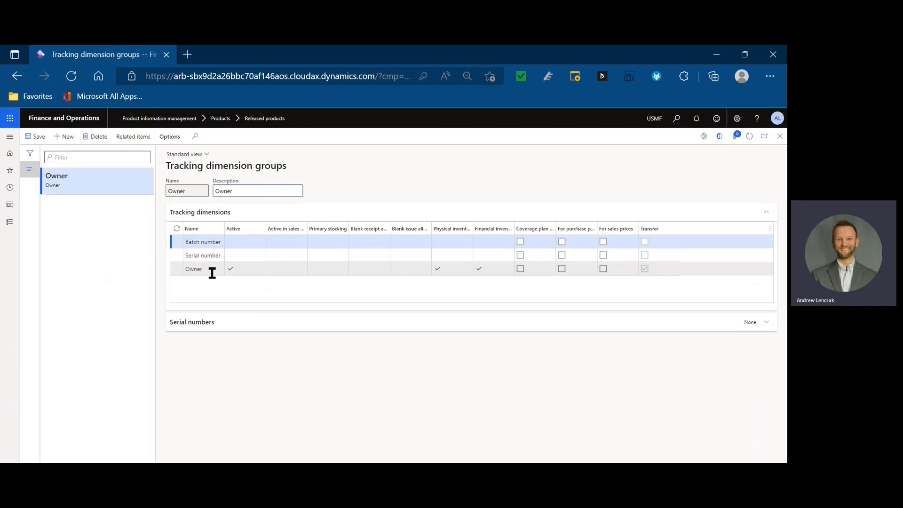
# - Close the tracking dimension groups and examine the Owner level in the product's DefOwner reservation hierarchy
pyautogui.click(779, 137)
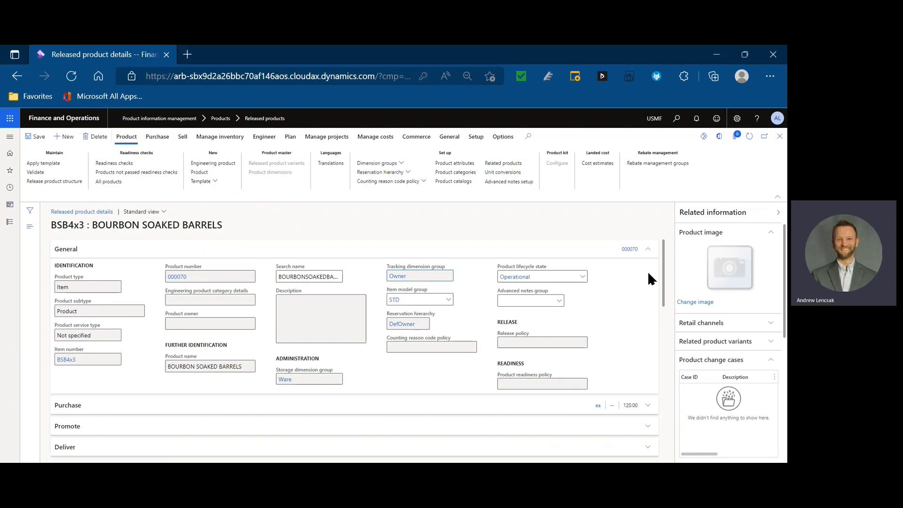
pyautogui.click(408, 324)
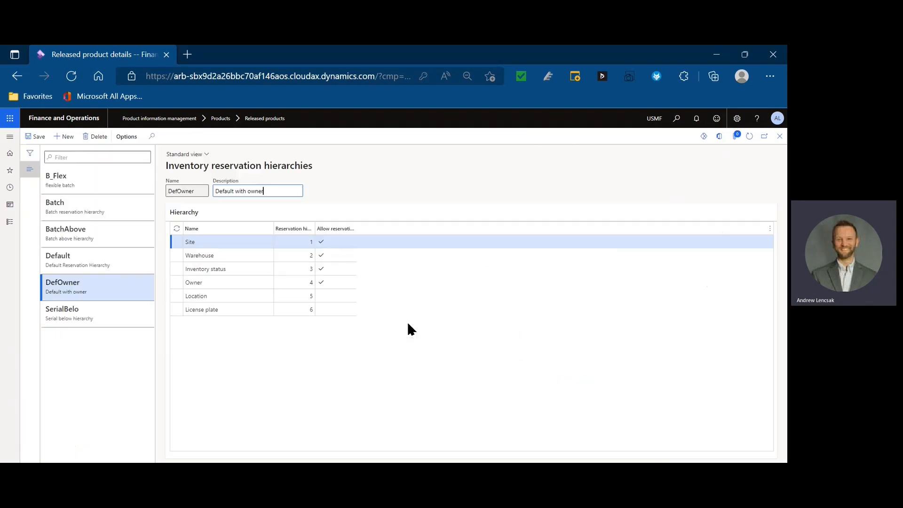
pyautogui.click(172, 284)
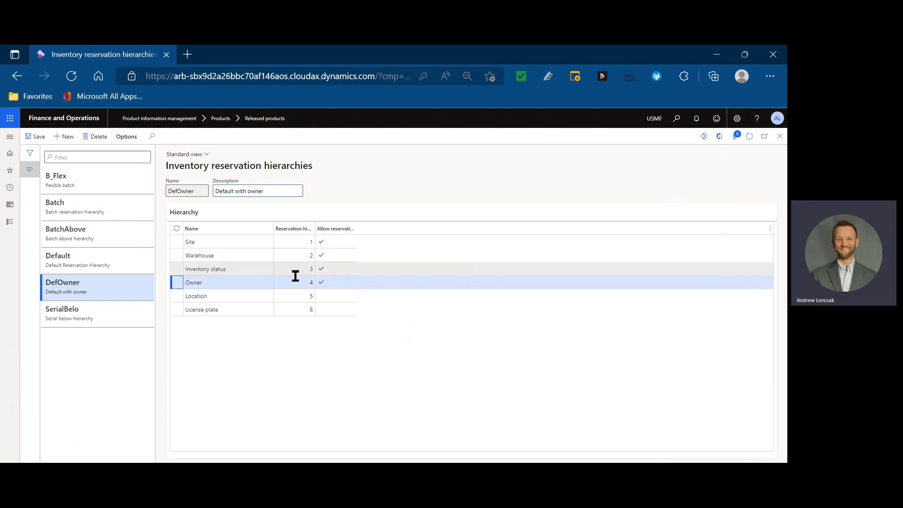
pyautogui.click(777, 137)
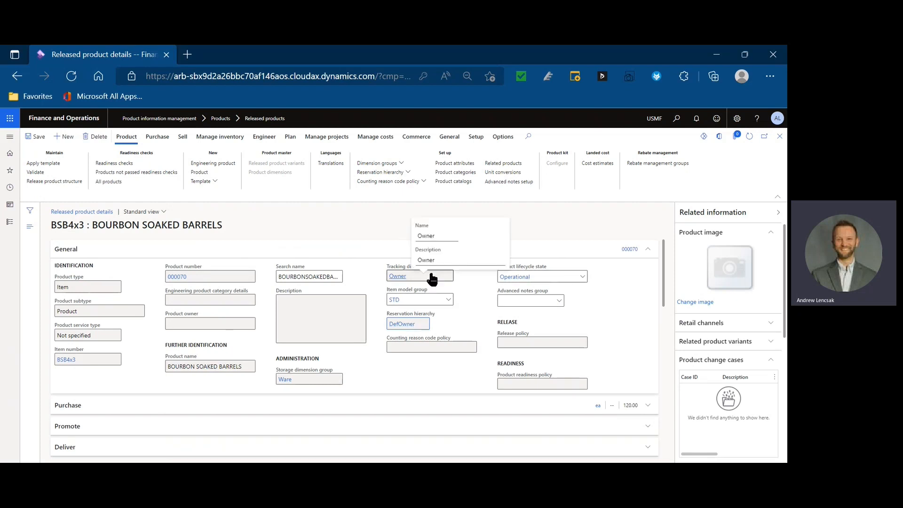
# - Review the item model groups available for the product, leave the selection as is, and collapse the general details
pyautogui.click(448, 301)
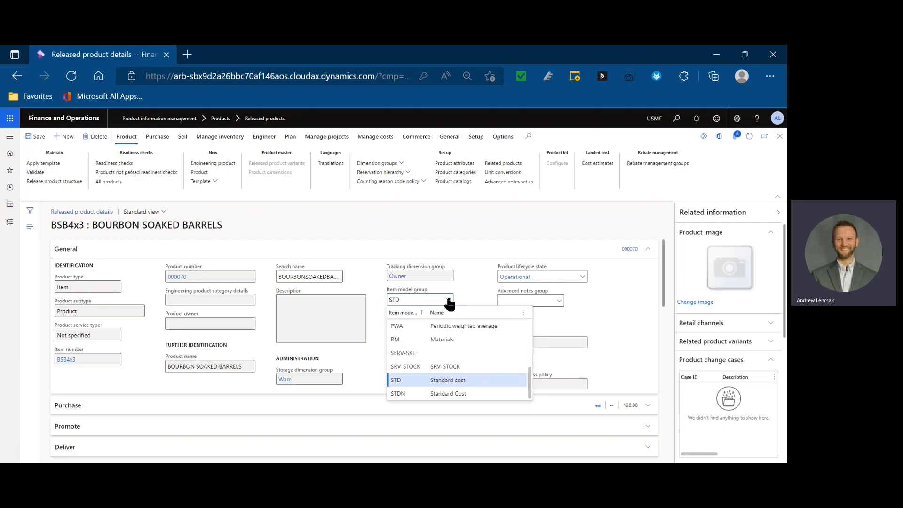
pyautogui.click(506, 217)
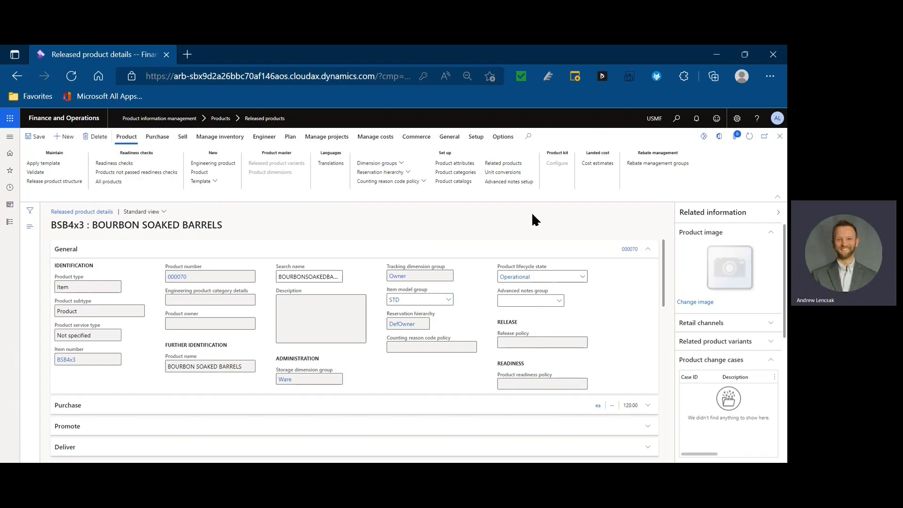
pyautogui.click(475, 251)
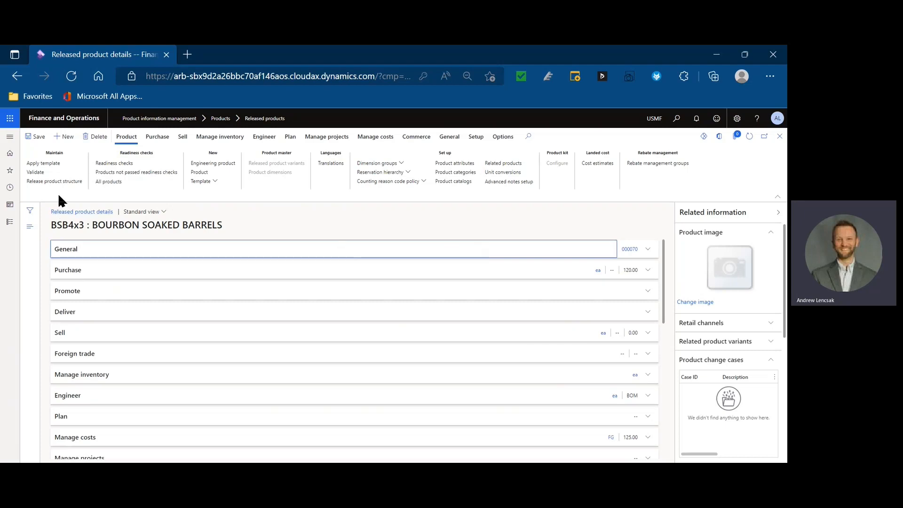
# - Open the Consignment replenishment orders list in Procurement and sourcing
pyautogui.click(42, 122)
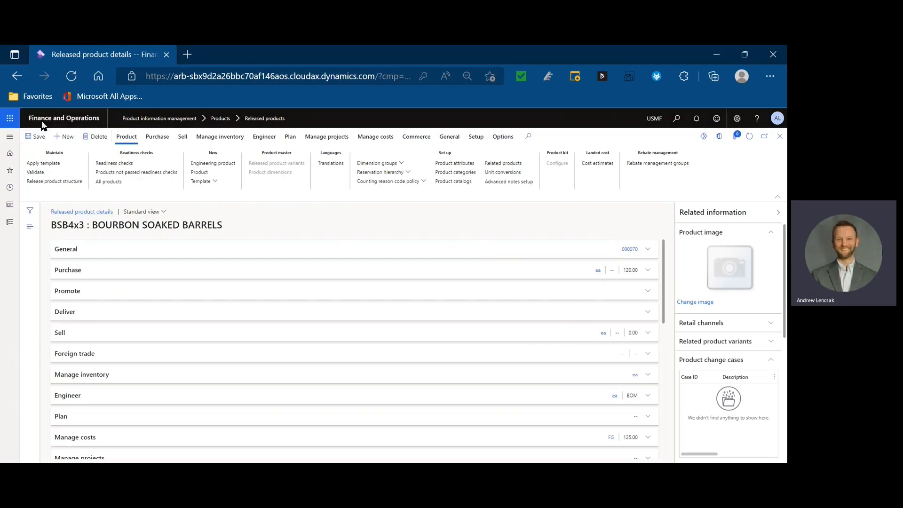
pyautogui.click(9, 142)
pyautogui.scroll(-5, 24, 223)
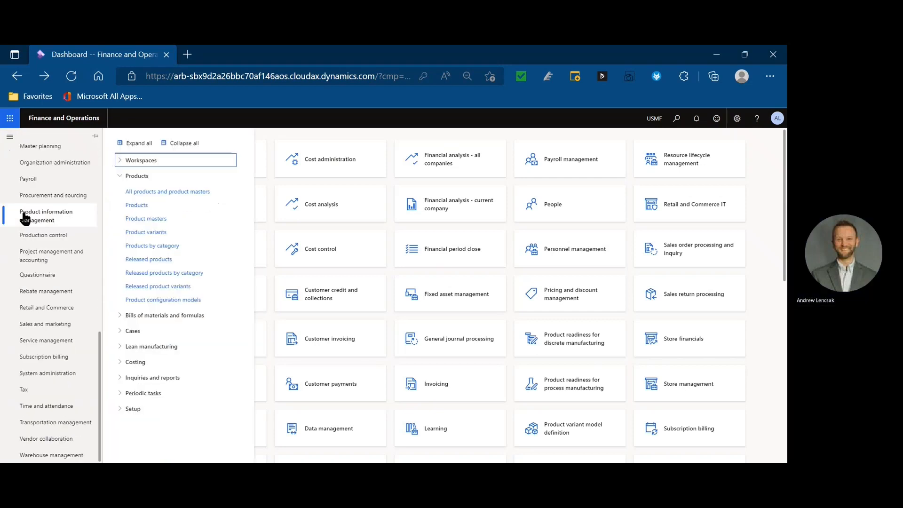
pyautogui.click(52, 201)
pyautogui.click(172, 300)
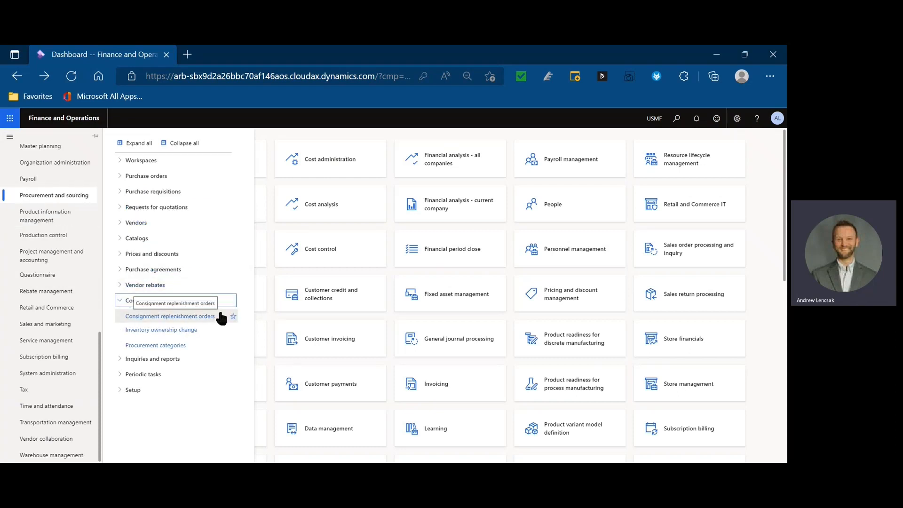
pyautogui.click(198, 316)
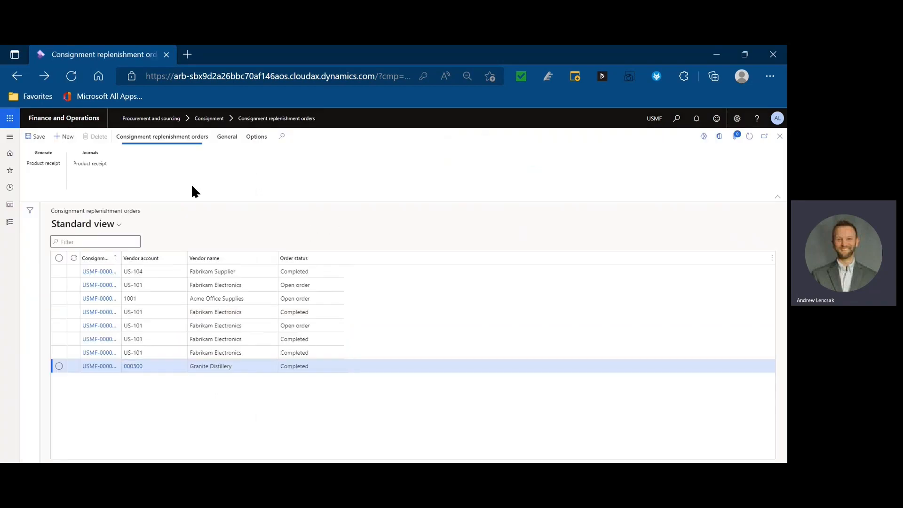
# - Create a consignment replenishment order for vendor Granite Distillery with site 2 and warehouse Consigned
pyautogui.hotkey('alt', 'n')
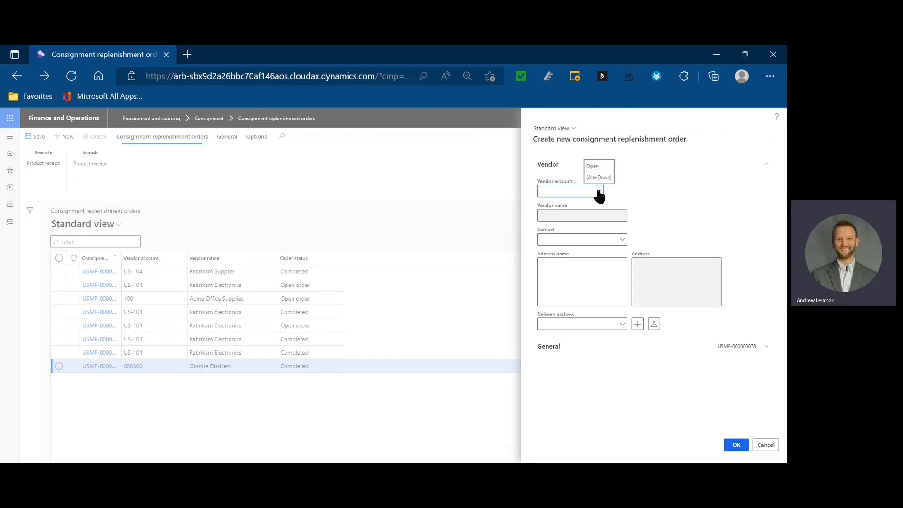
pyautogui.write('granite')
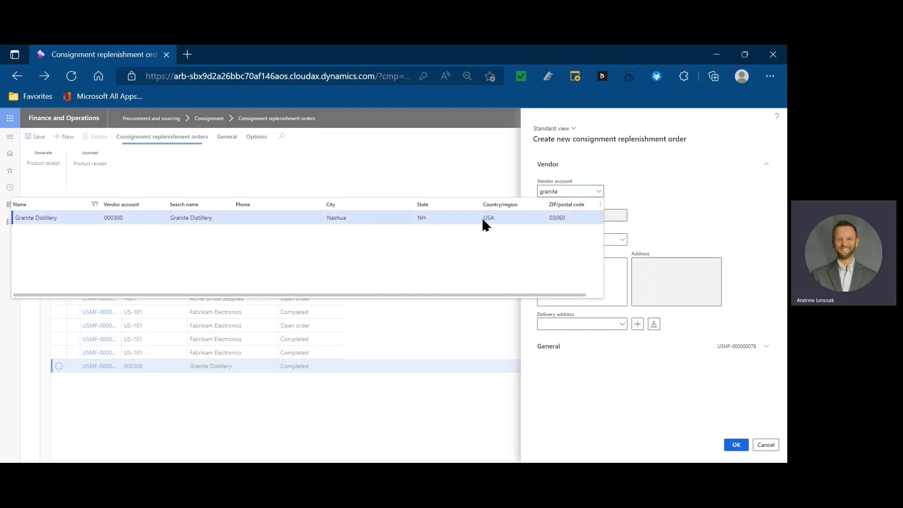
pyautogui.click(482, 217)
pyautogui.click(560, 347)
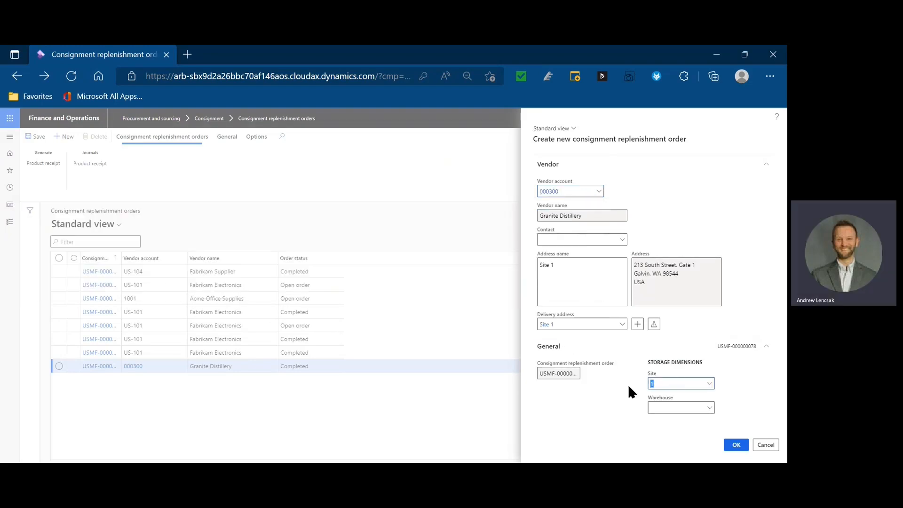
pyautogui.write('2')
pyautogui.click(712, 405)
pyautogui.write('cons')
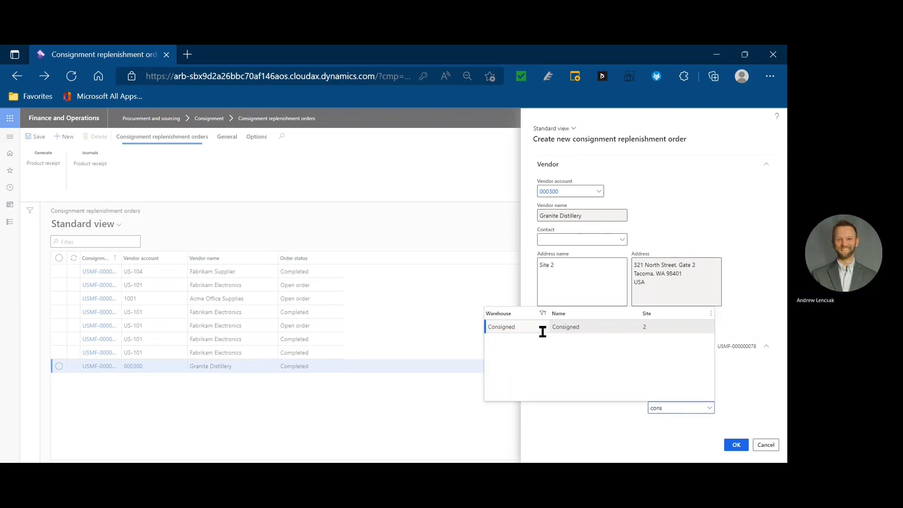
pyautogui.click(540, 326)
pyautogui.click(735, 446)
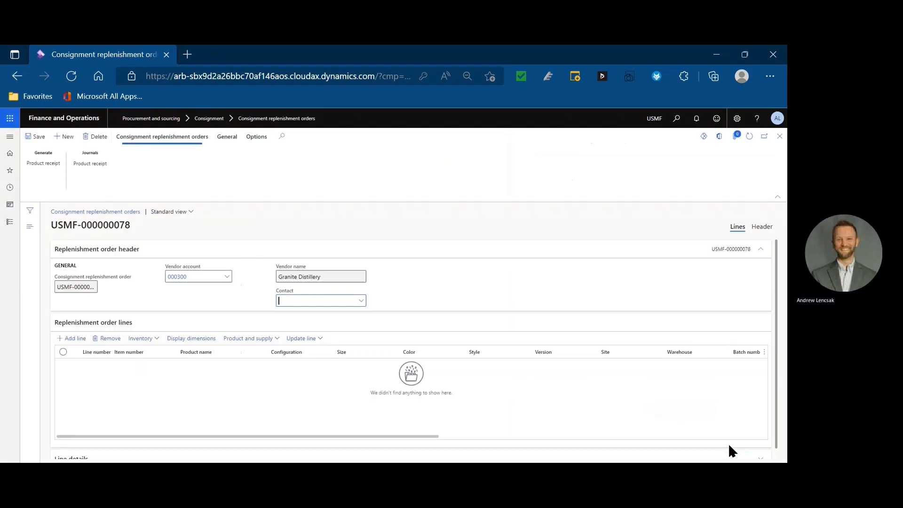
# - Add a line to the replenishment order and view the available Excel open and export options
pyautogui.click(62, 338)
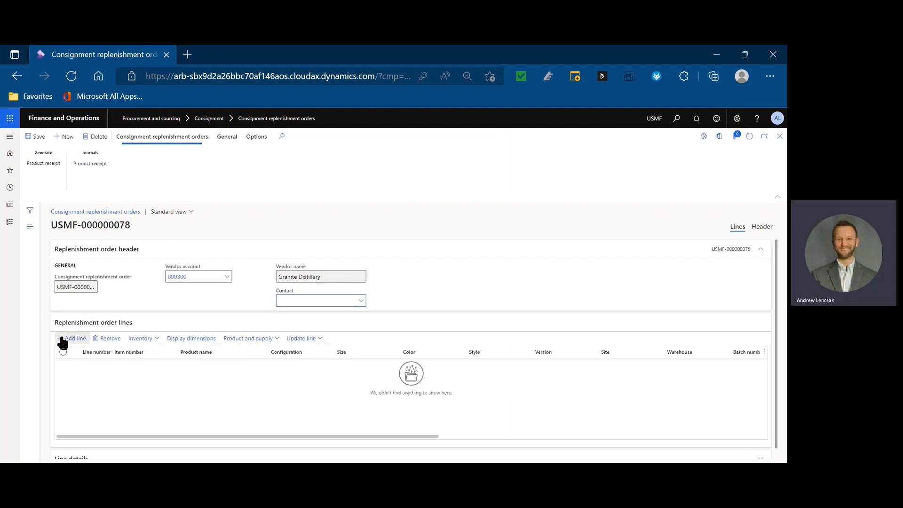
pyautogui.click(720, 137)
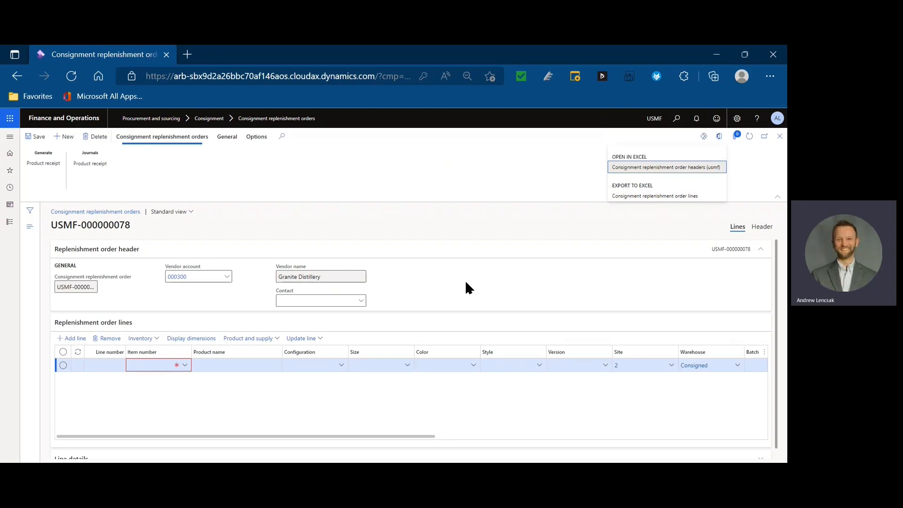
pyautogui.click(144, 366)
pyautogui.press('Escape')
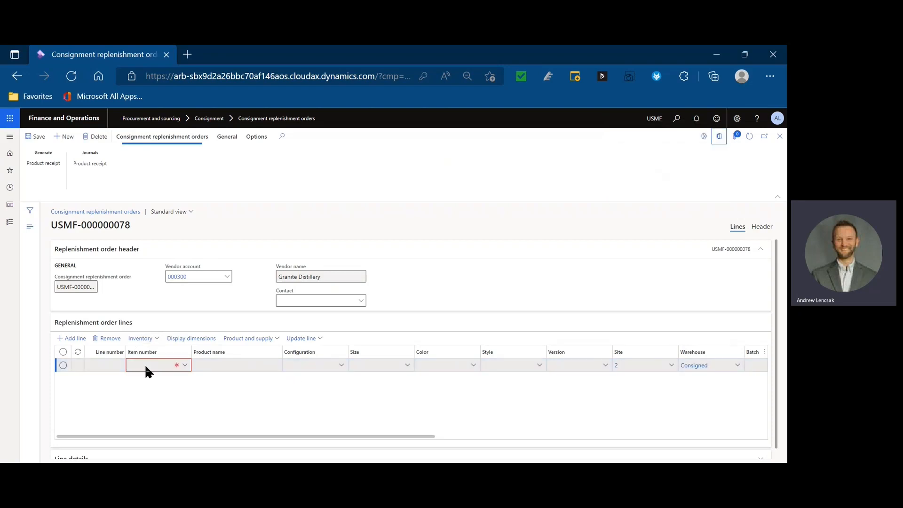
# - Set the new order line's item to BSB4x3, the bourbon soaked barrels
pyautogui.click(146, 366)
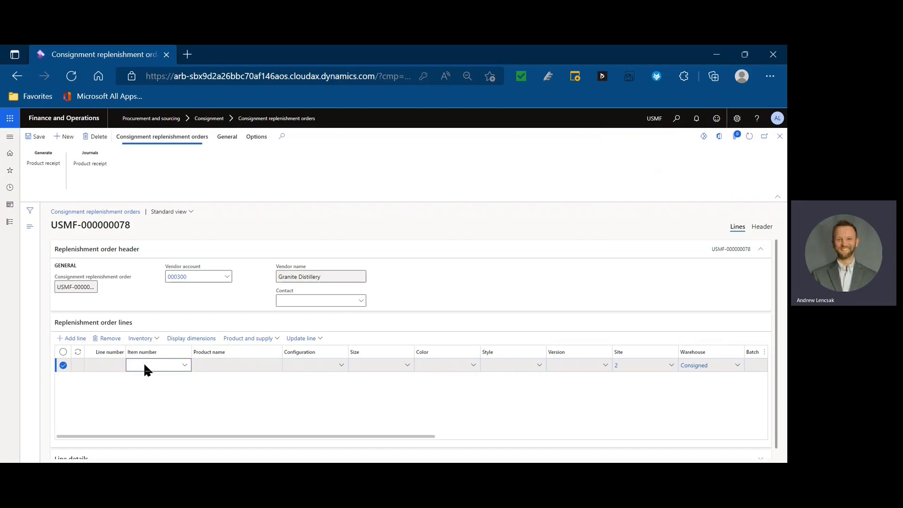
pyautogui.write('bsb')
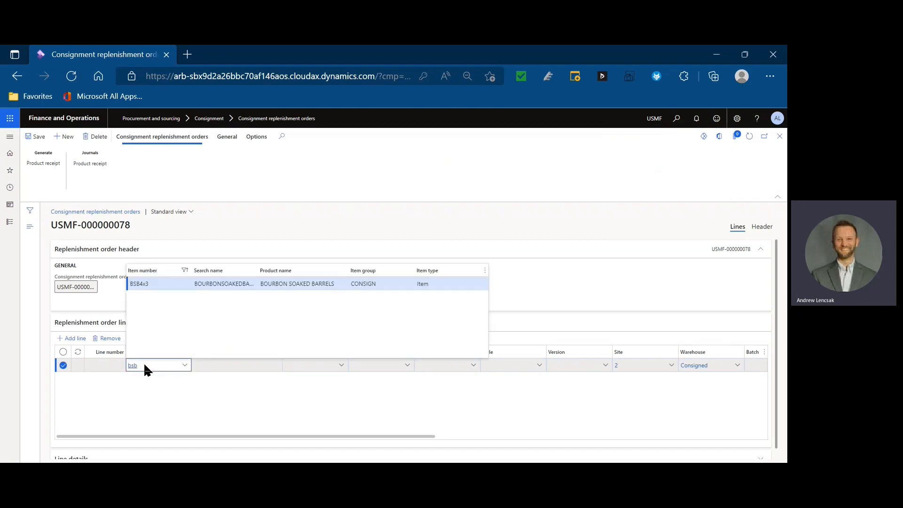
pyautogui.click(154, 282)
pyautogui.press('Tab')
pyautogui.press('Tab')
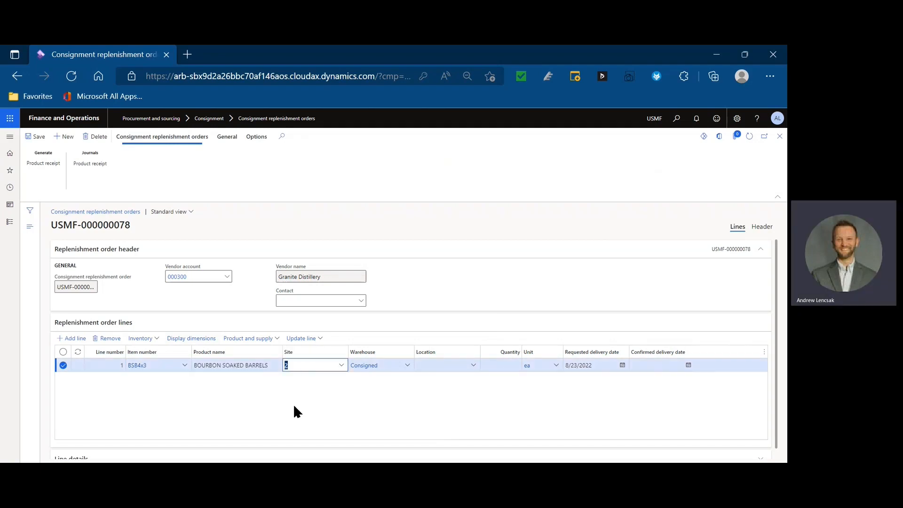
# - Set the BSB4x3 line's location to GD1 and quantity to 100, and save the replenishment order
pyautogui.press('Tab')
pyautogui.press('Tab')
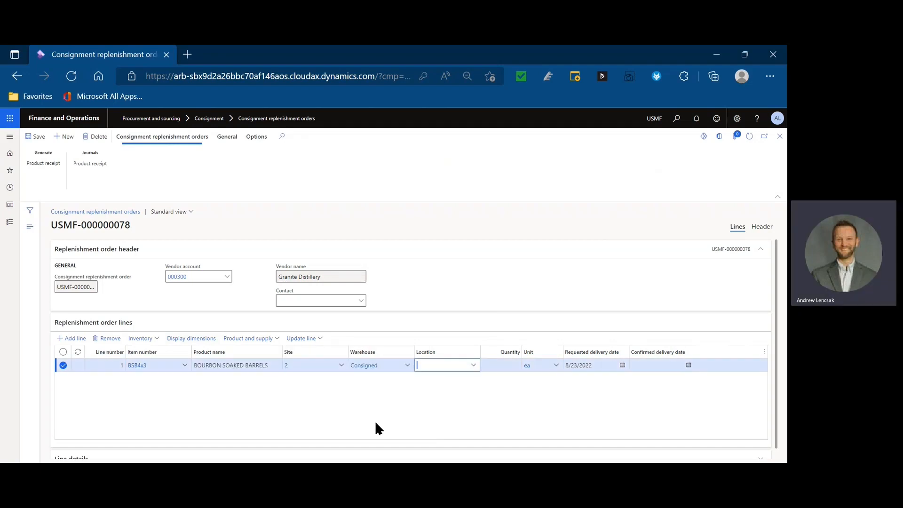
pyautogui.write('GD1')
pyautogui.press('Tab')
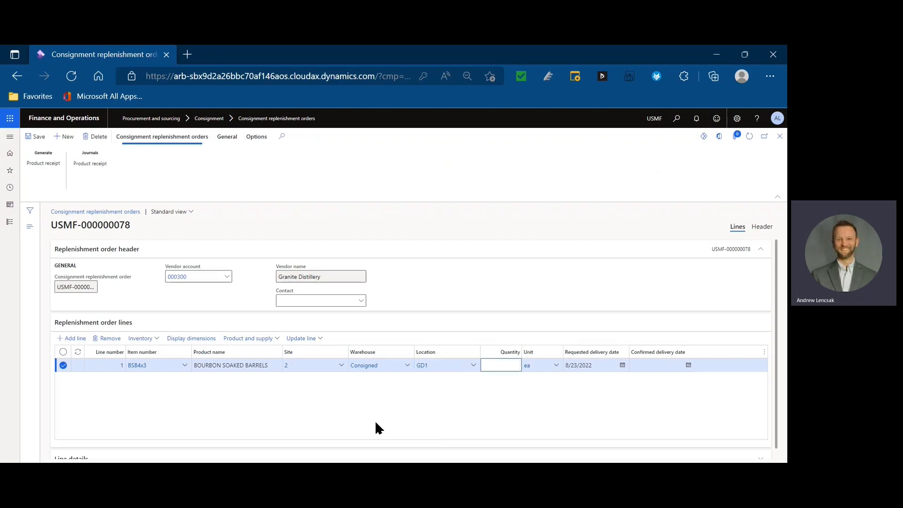
pyautogui.write('100')
pyautogui.press('Tab')
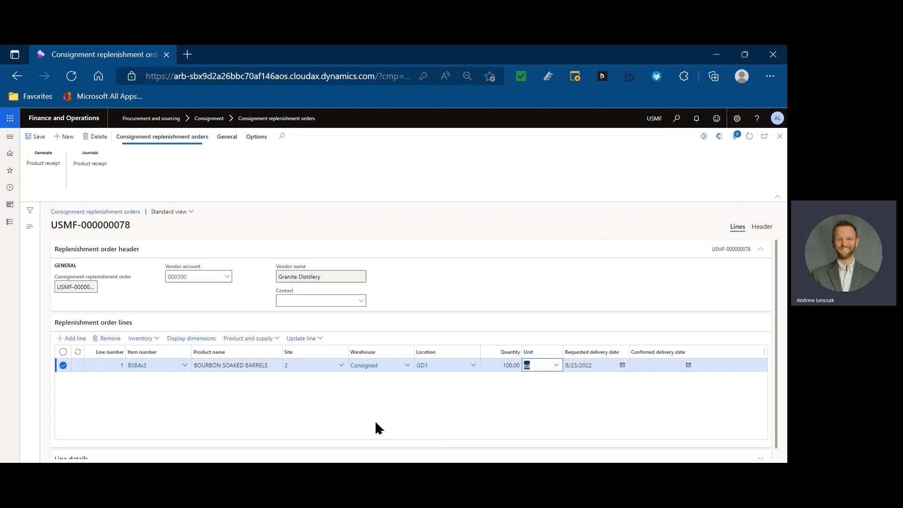
pyautogui.click(38, 137)
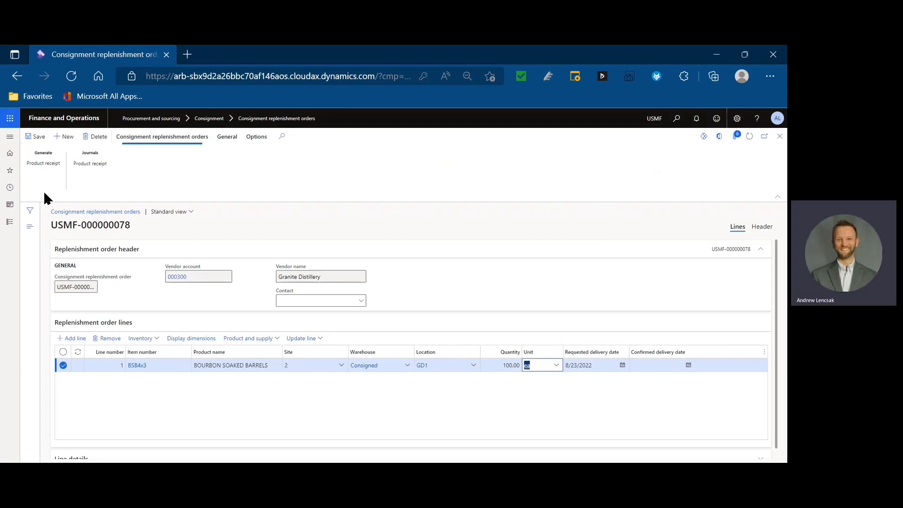
# - Post the order's product receipt with external product receipt PD001 and check it in the product receipt journal
pyautogui.click(47, 167)
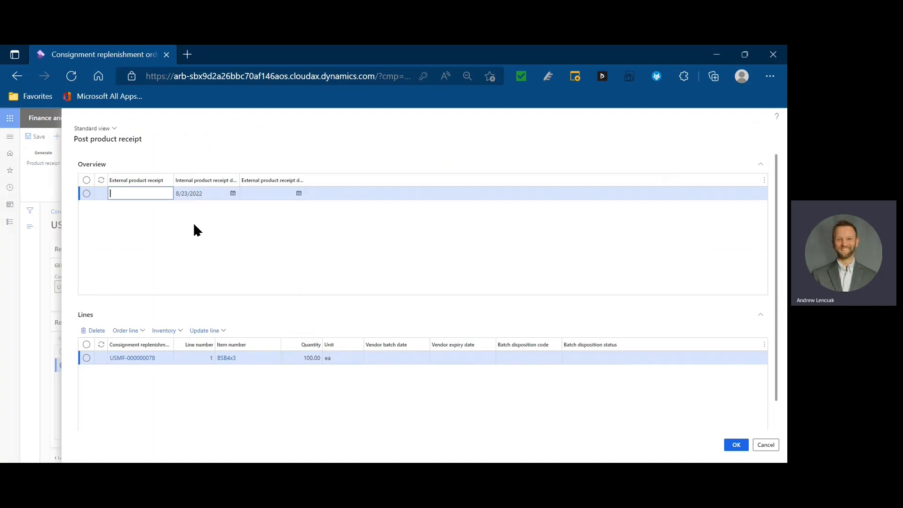
pyautogui.write('PD001')
pyautogui.press('Tab')
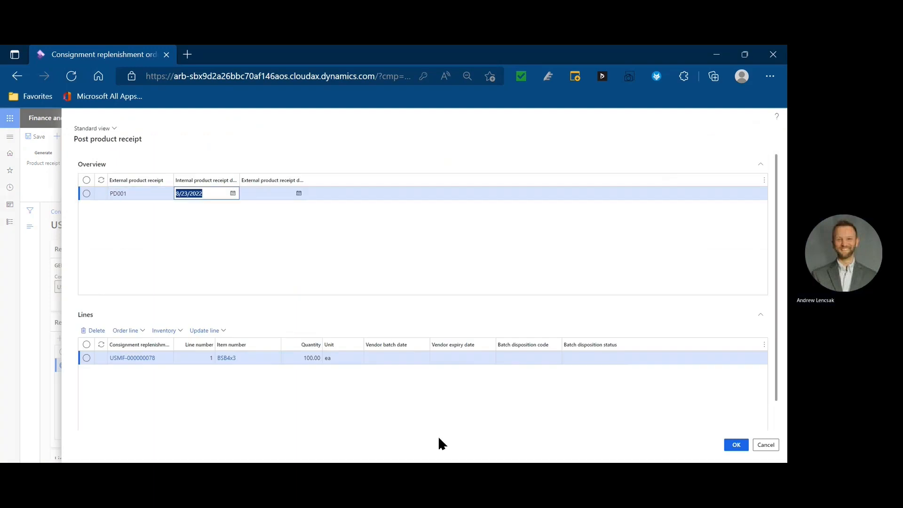
pyautogui.click(734, 444)
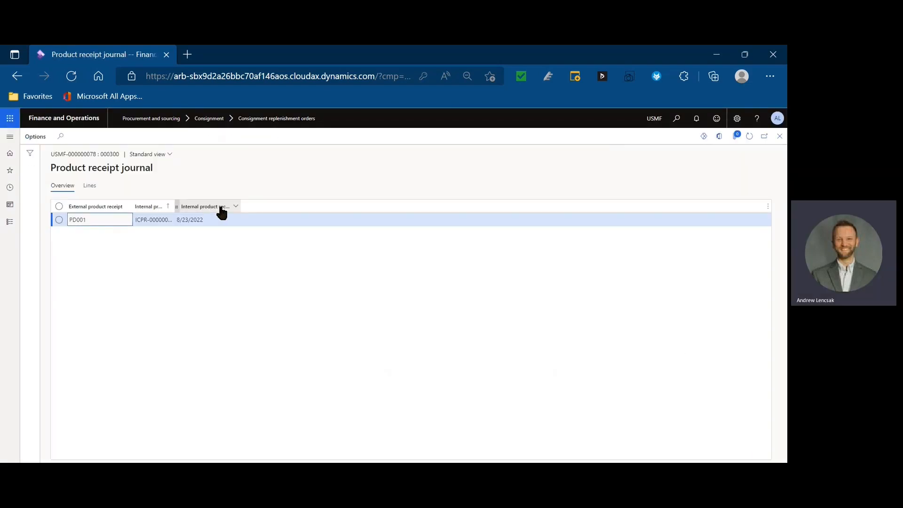
pyautogui.hotkey('alt', 'Left')
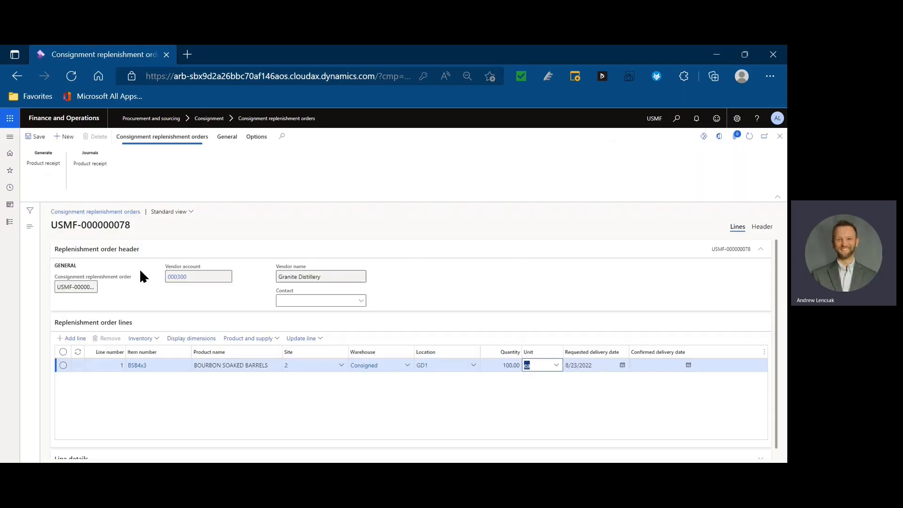
# - Open On-hand consignment inventory in Vendor collaboration and examine the bourbon soaked barrels row
pyautogui.click(16, 140)
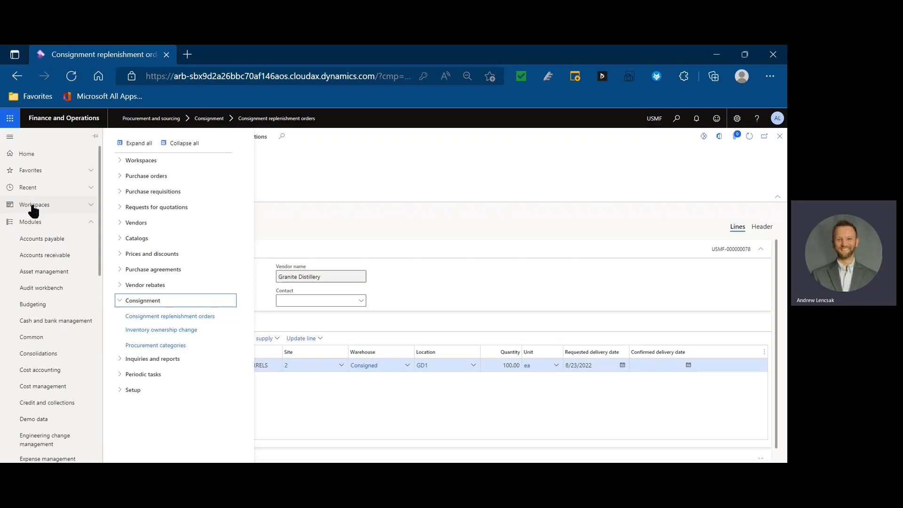
pyautogui.scroll(-10, 40, 218)
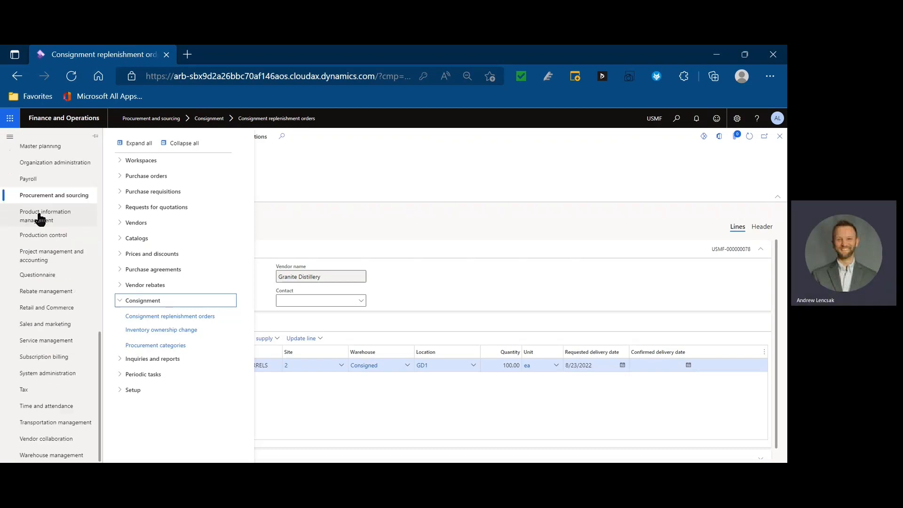
pyautogui.click(83, 438)
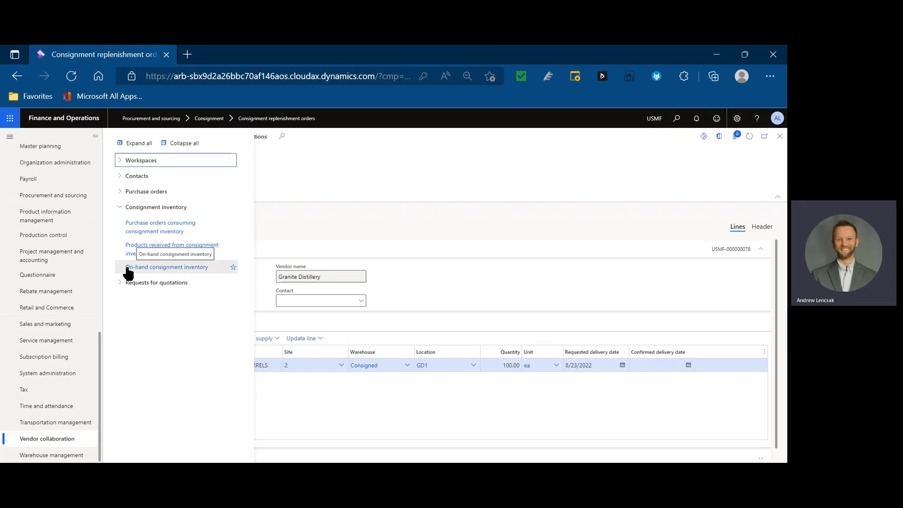
pyautogui.click(166, 272)
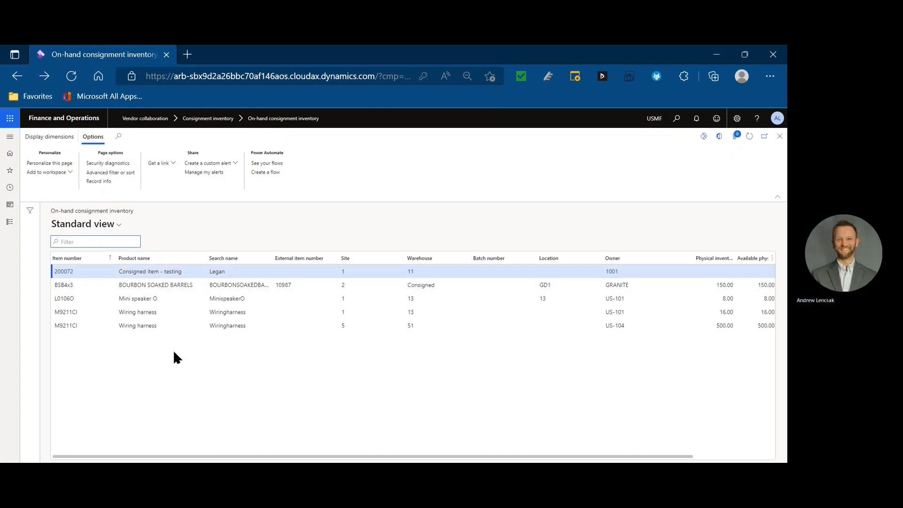
pyautogui.click(176, 283)
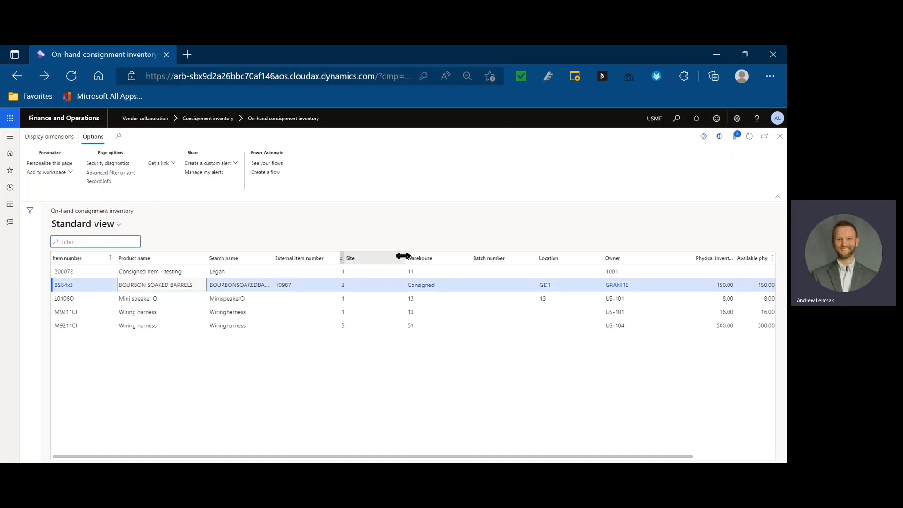
# - Narrow the Site column and examine the bourbon soaked barrels' owner and physical inventory quantities
pyautogui.moveTo(403, 258); pyautogui.dragTo(370, 262)
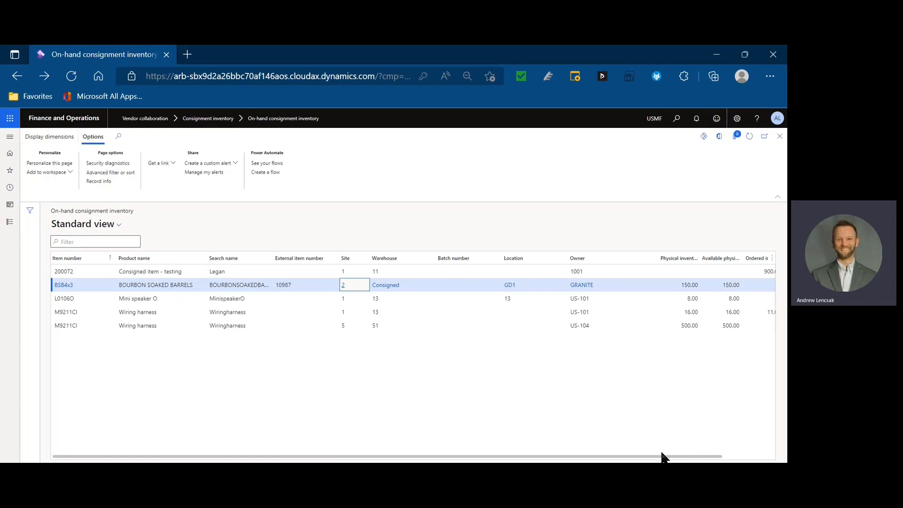
pyautogui.click(753, 456)
pyautogui.hscroll(-3, 596, 438)
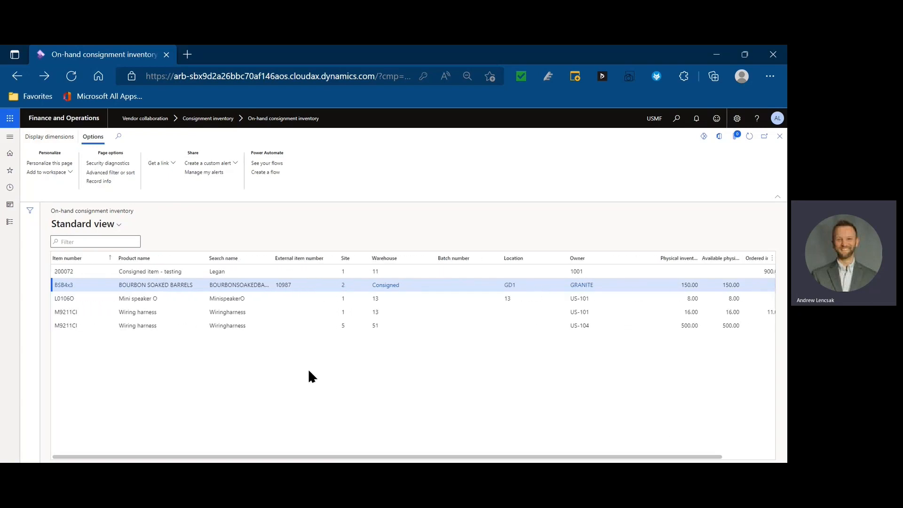
# - Open Products received from consignment inventory and check the purchase order recorded for the bourbon soaked barrels
pyautogui.click(10, 137)
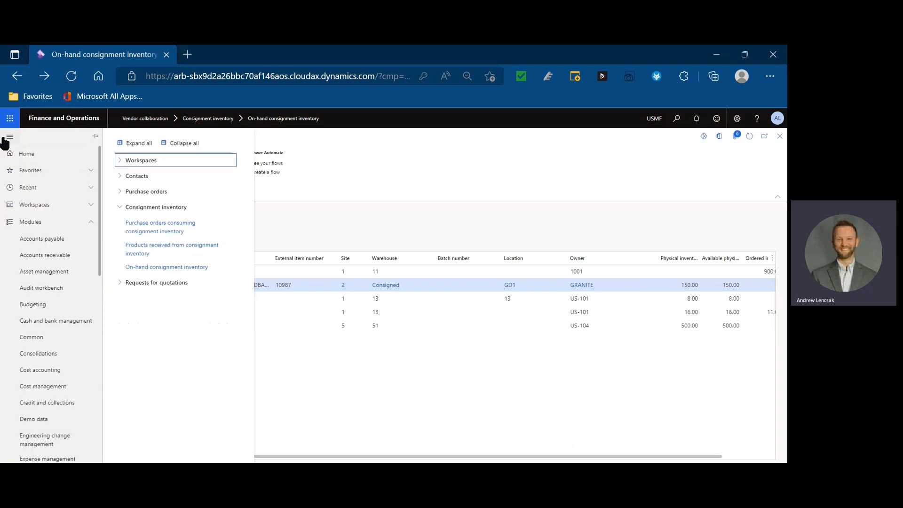
pyautogui.click(151, 253)
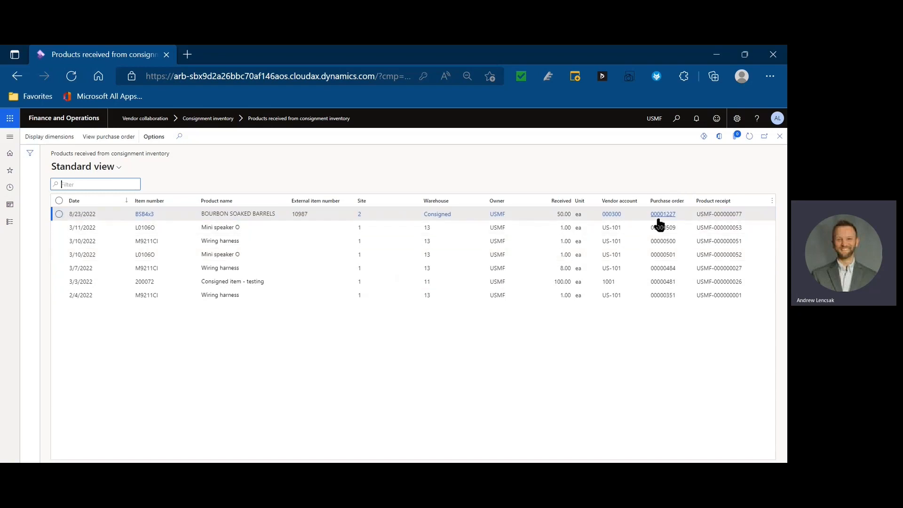
pyautogui.moveTo(658, 222)
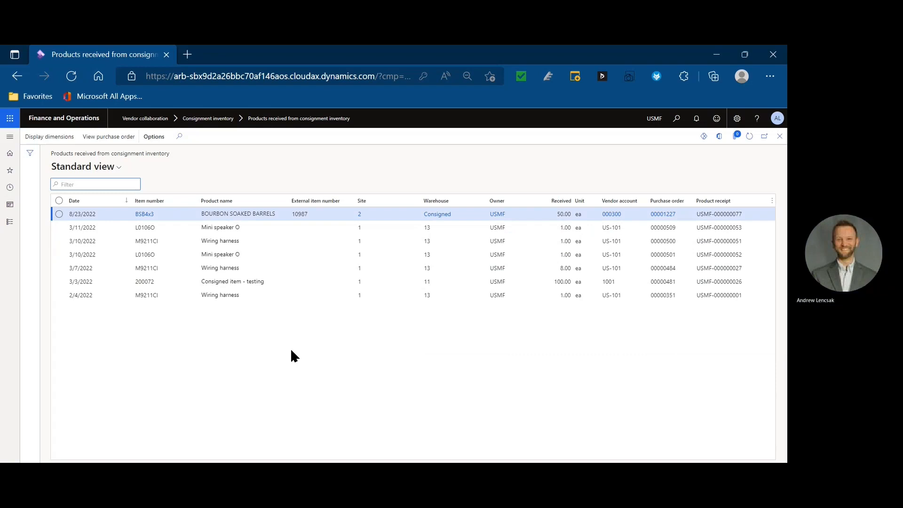
# - Open the On-hand list from the Inventory management inquiries and reports
pyautogui.click(9, 139)
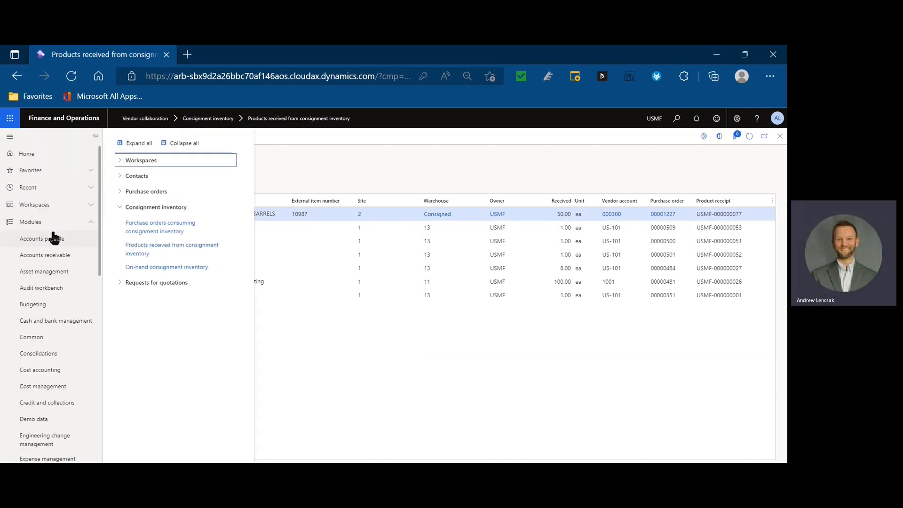
pyautogui.scroll(-1, 55, 240)
pyautogui.scroll(-1, 55, 240)
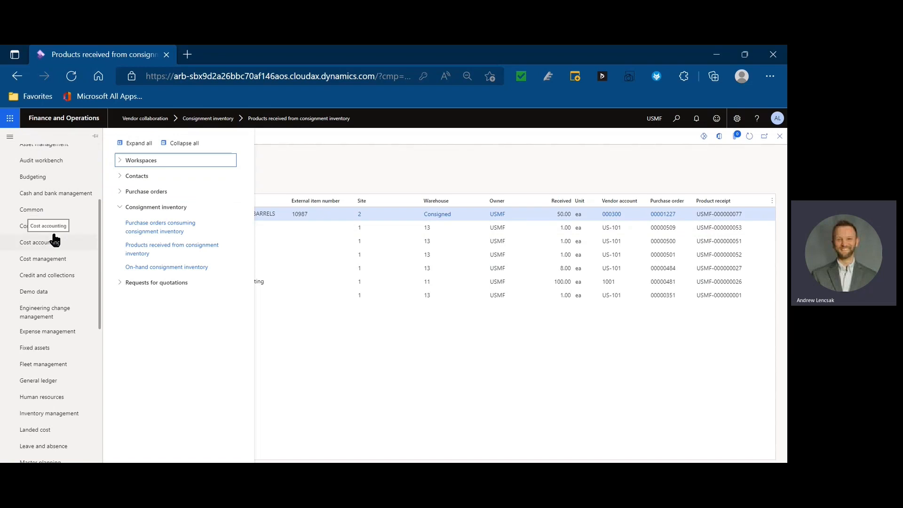
pyautogui.scroll(-2, 55, 240)
pyautogui.click(71, 286)
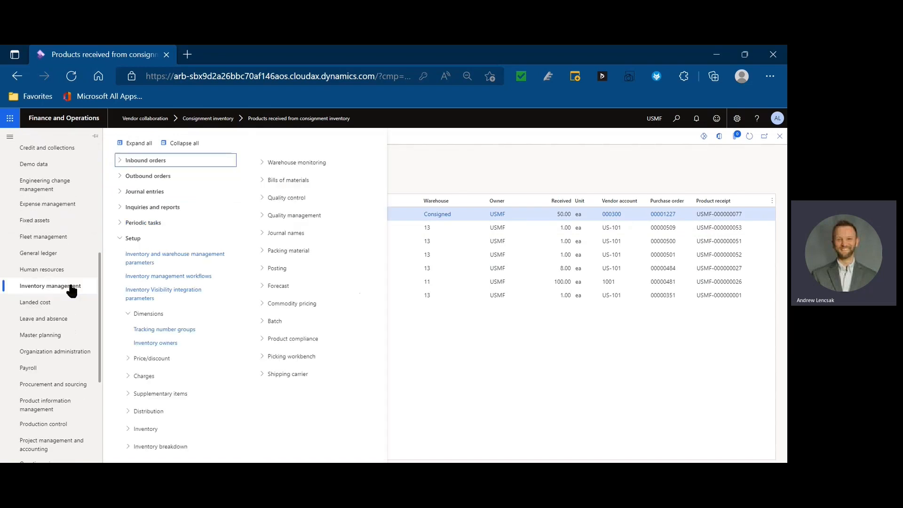
pyautogui.click(144, 239)
pyautogui.click(157, 207)
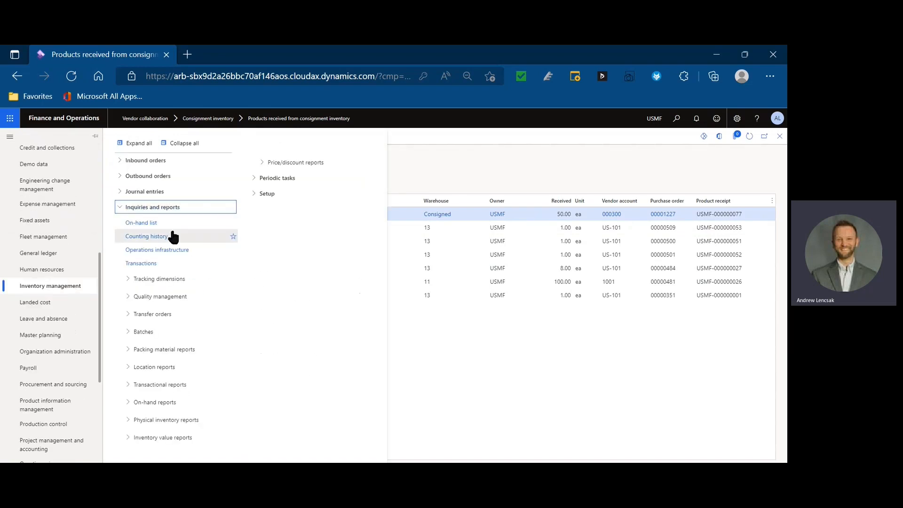
pyautogui.click(172, 223)
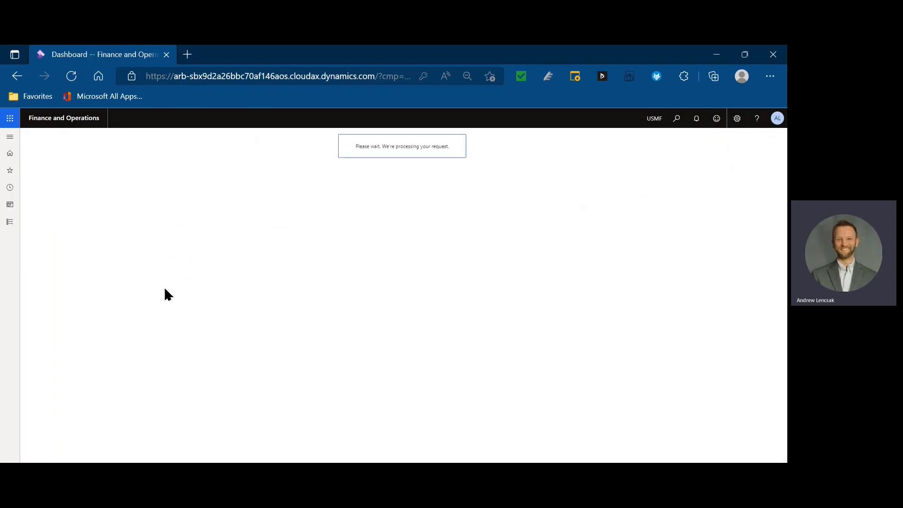
# - Filter the on-hand list to item numbers beginning with bsb
pyautogui.click(103, 209)
pyautogui.write('bsb')
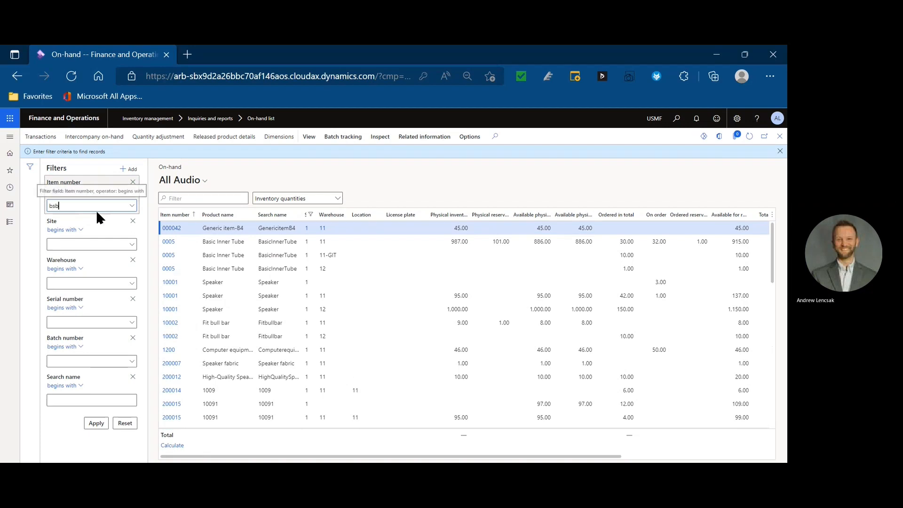
pyautogui.click(96, 423)
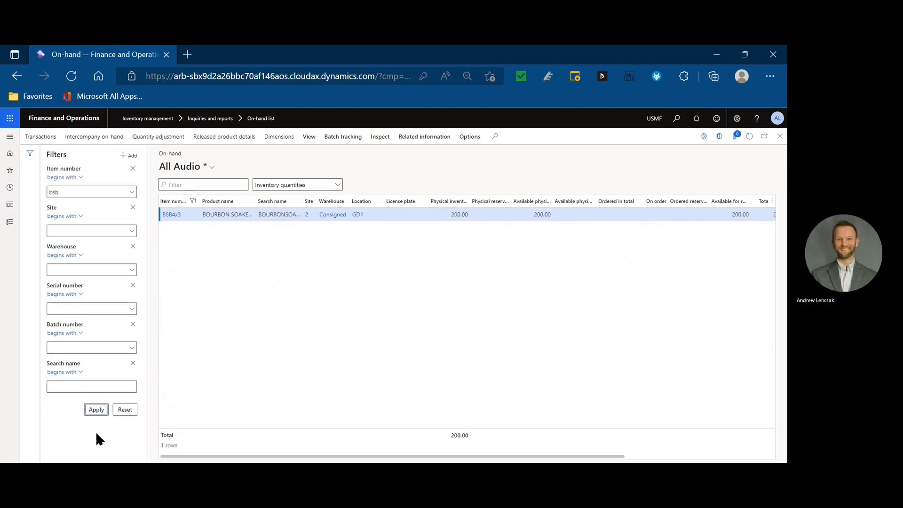
# - Change the displayed dimensions of the on-hand list to hide License plate and show Owner
pyautogui.click(273, 137)
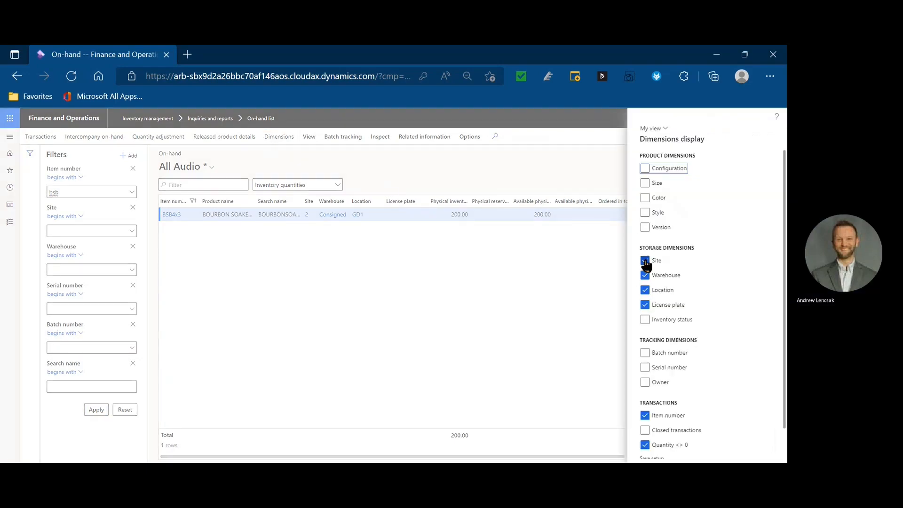
pyautogui.click(645, 304)
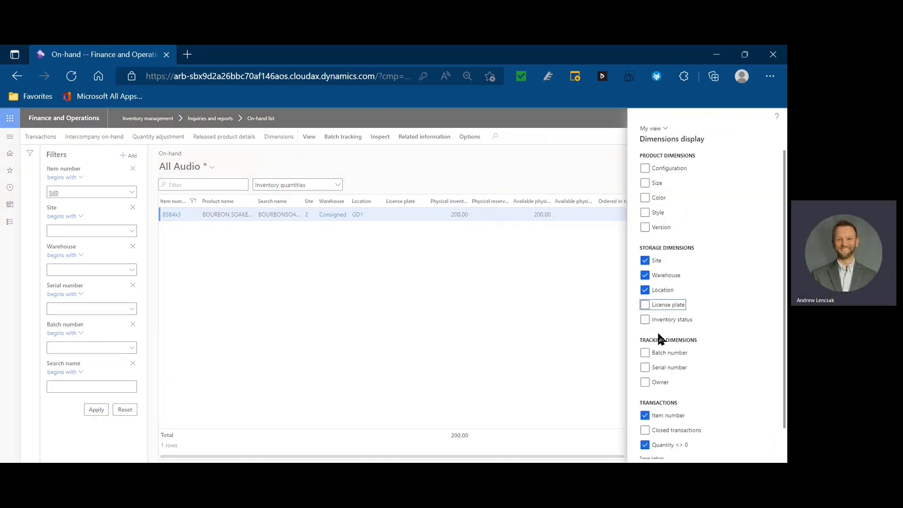
pyautogui.scroll(-2, 659, 339)
pyautogui.scroll(2, 659, 339)
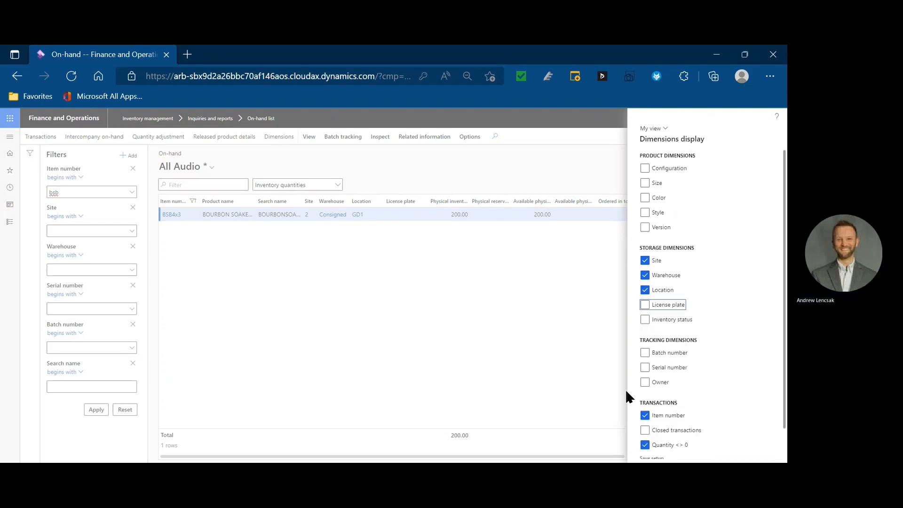
pyautogui.click(649, 382)
pyautogui.scroll(-1, 698, 343)
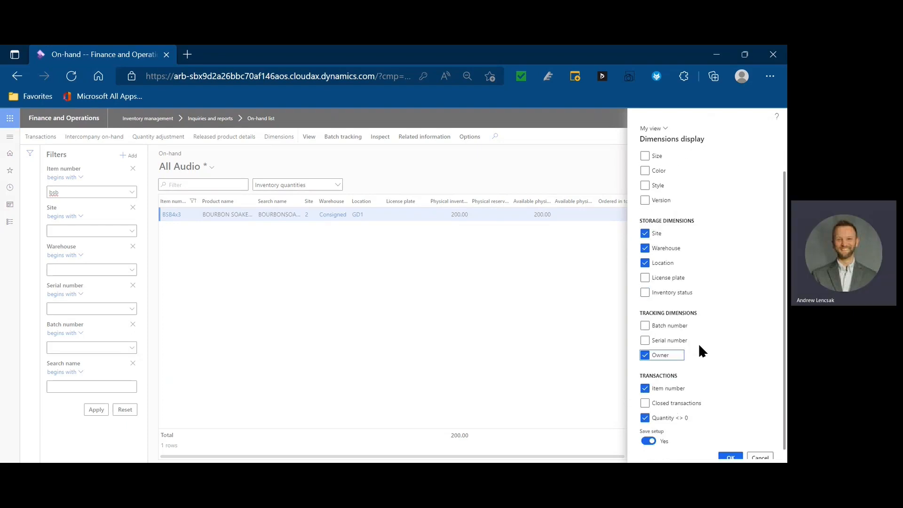
pyautogui.click(731, 454)
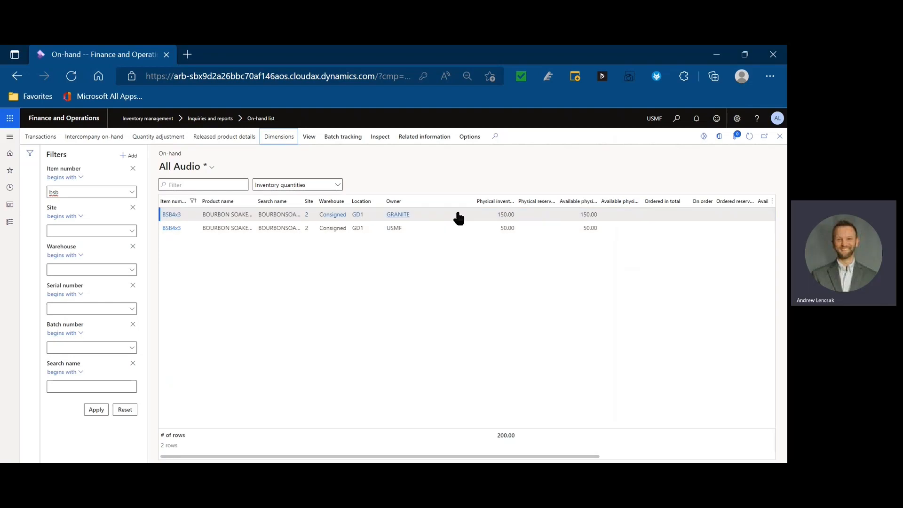
# - Narrow the Owner column and compare the on-hand quantities of the GRANITE and USMF rows for BSB4x3
pyautogui.moveTo(475, 198); pyautogui.dragTo(451, 198)
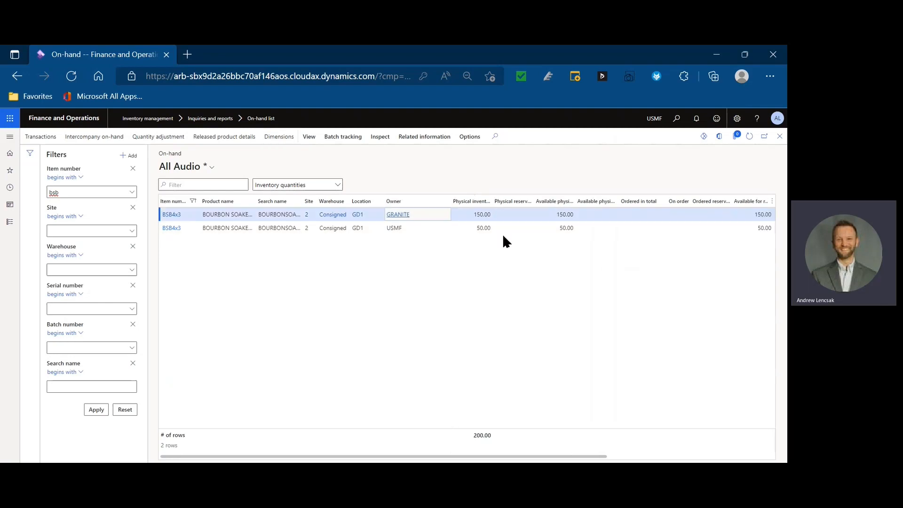
pyautogui.click(500, 228)
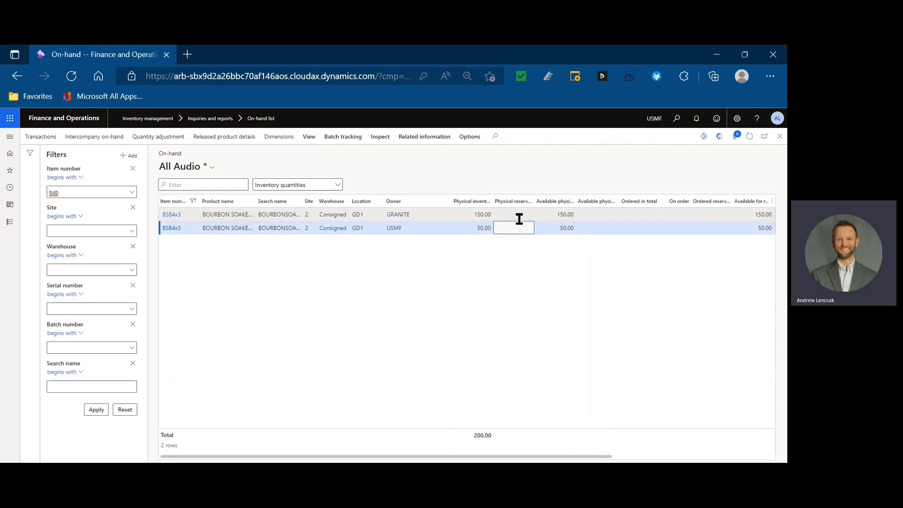
pyautogui.click(522, 215)
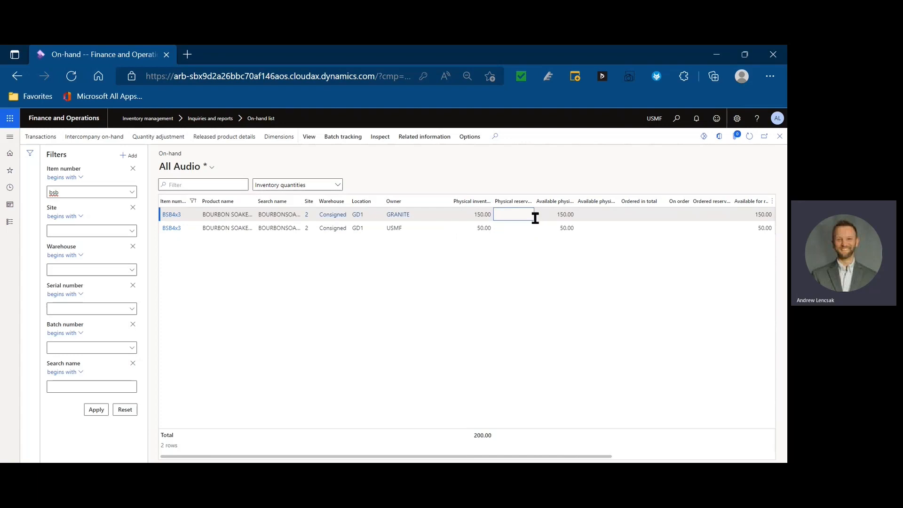
# - Examine the inventory transactions of the GRANITE-owned BSB4x3 stock with the Number column widened, and close the inquiry pages
pyautogui.click(25, 136)
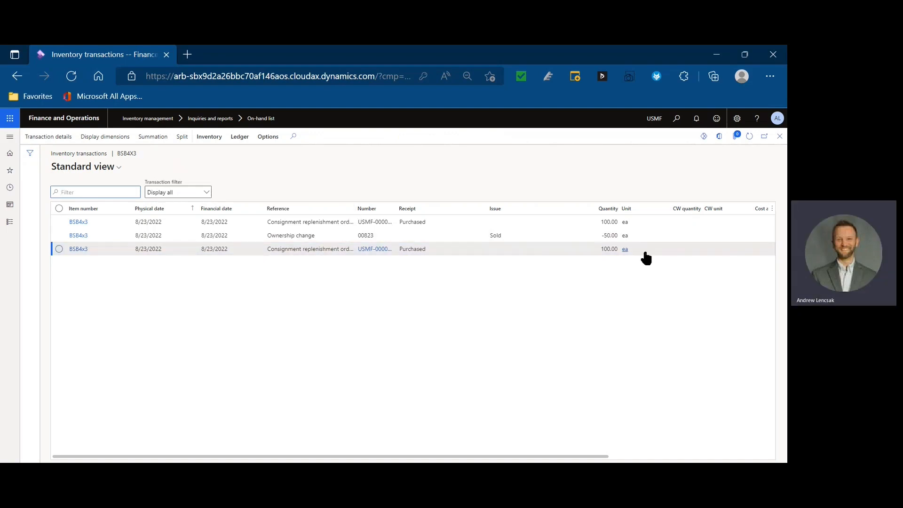
pyautogui.click(377, 209)
pyautogui.press('Escape')
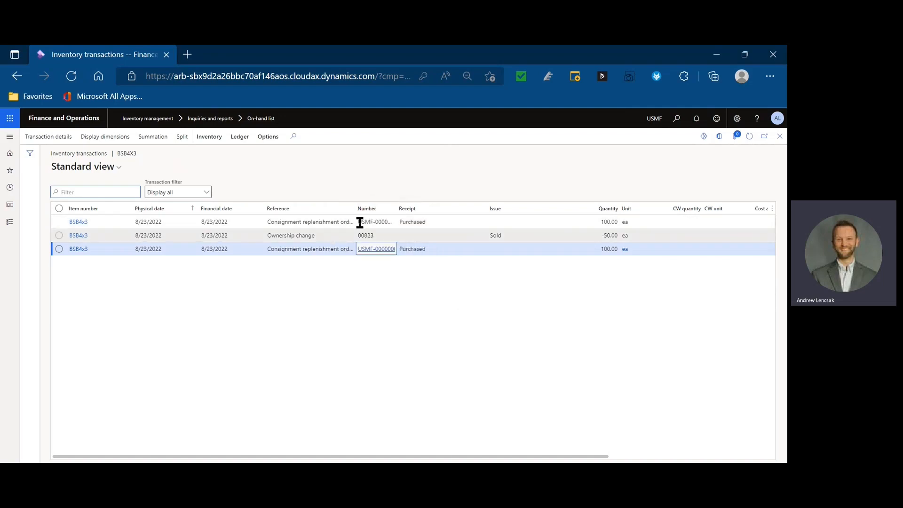
pyautogui.click(591, 236)
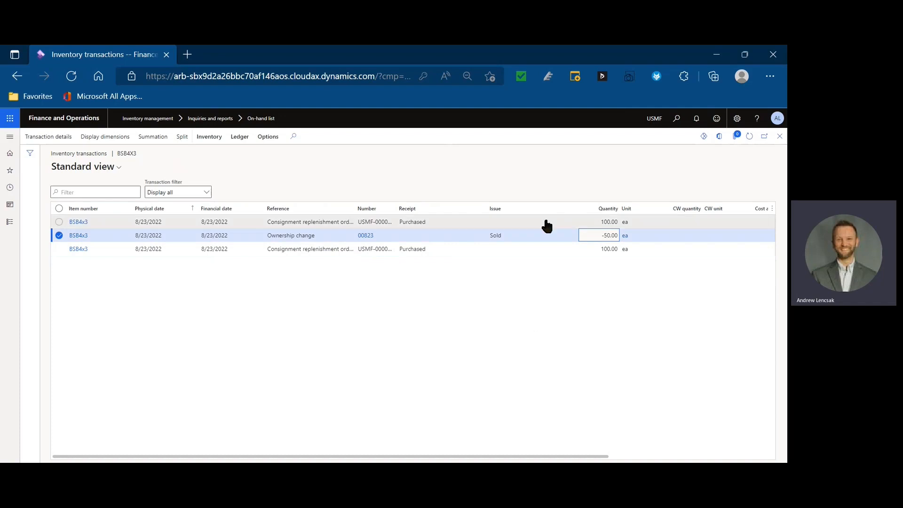
pyautogui.click(520, 310)
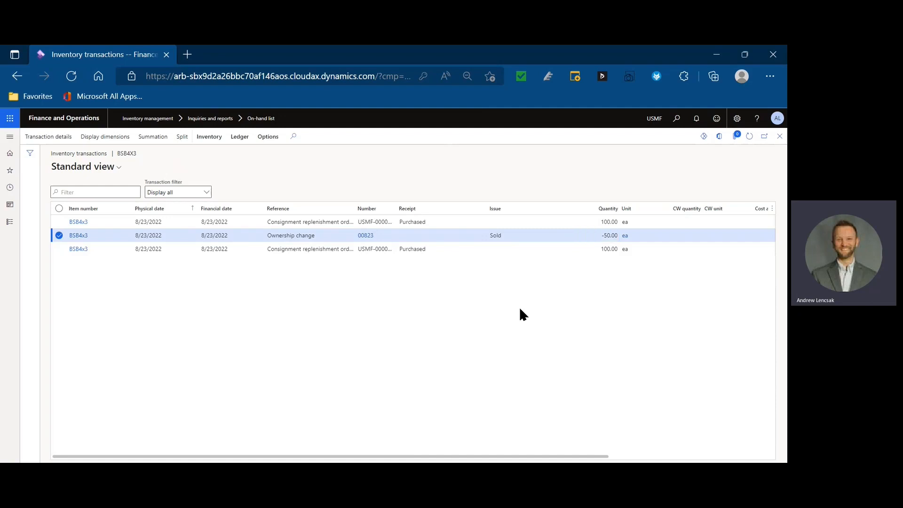
pyautogui.doubleClick(396, 208)
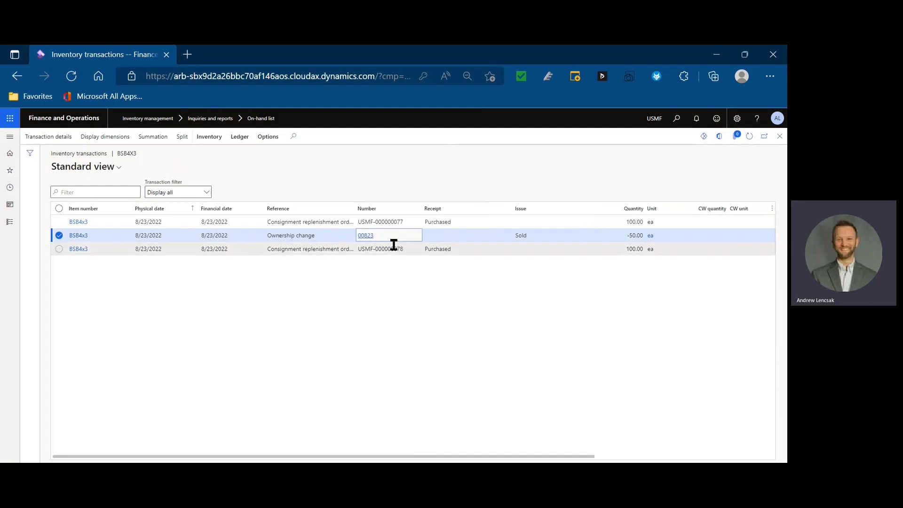
pyautogui.click(328, 344)
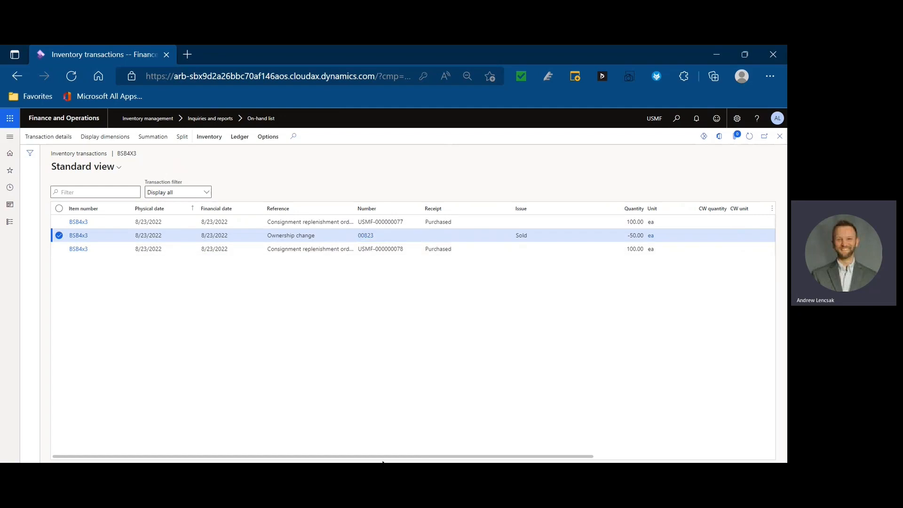
pyautogui.moveTo(403, 456); pyautogui.dragTo(194, 322)
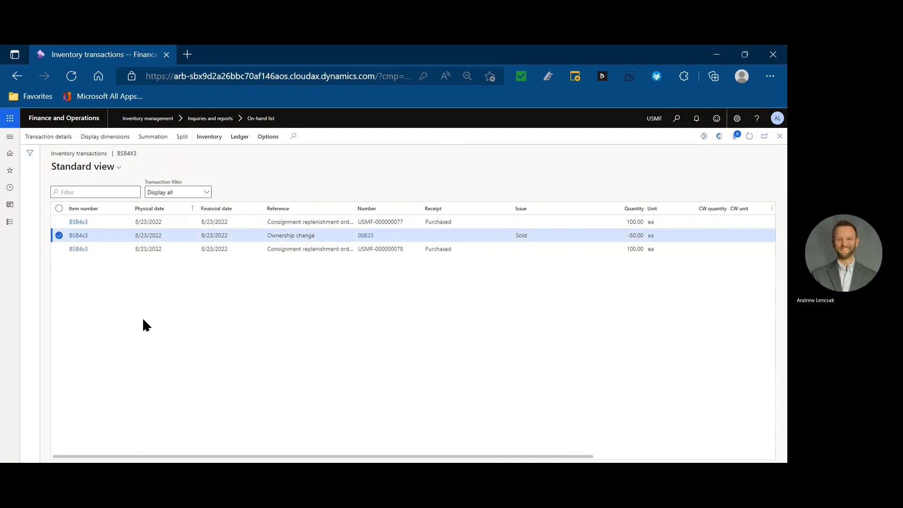
pyautogui.press('Escape')
pyautogui.press('Escape')
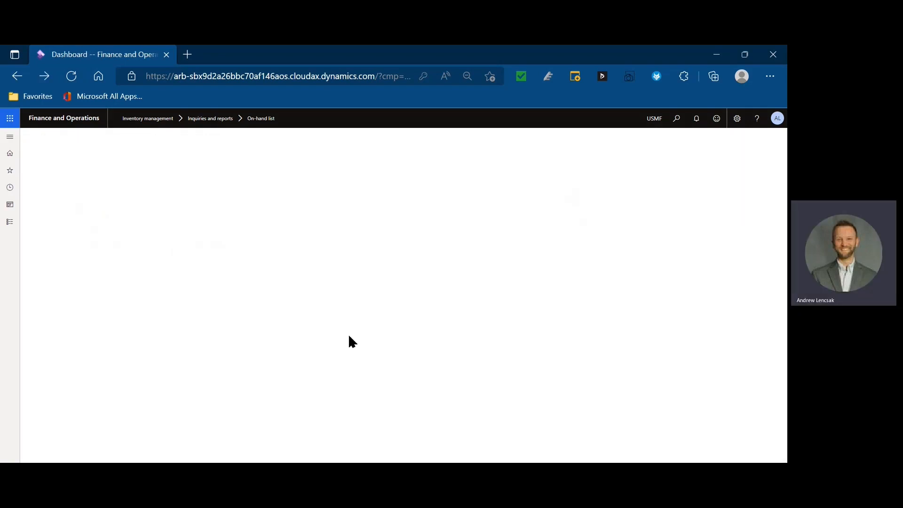
# - Open Inventory ownership change under Consignment in the Procurement and sourcing module
pyautogui.click(14, 140)
pyautogui.scroll(-5, 58, 247)
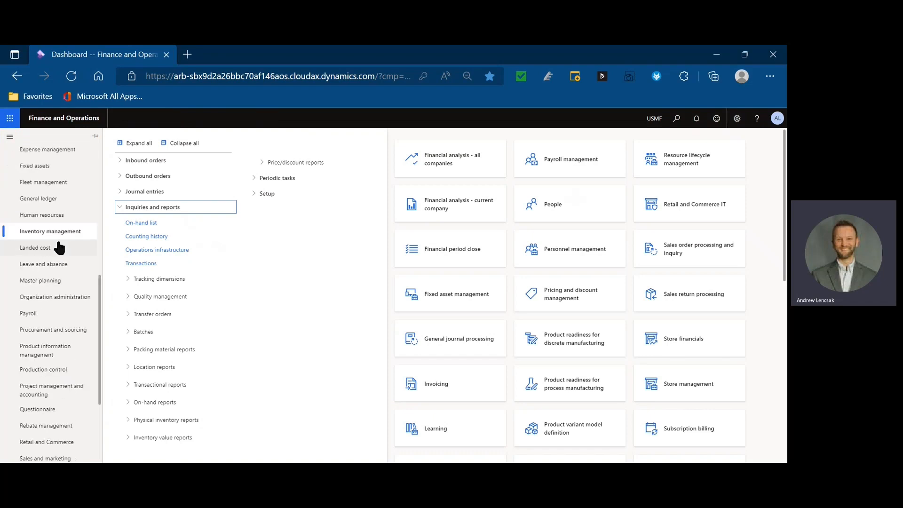
pyautogui.scroll(-3, 58, 248)
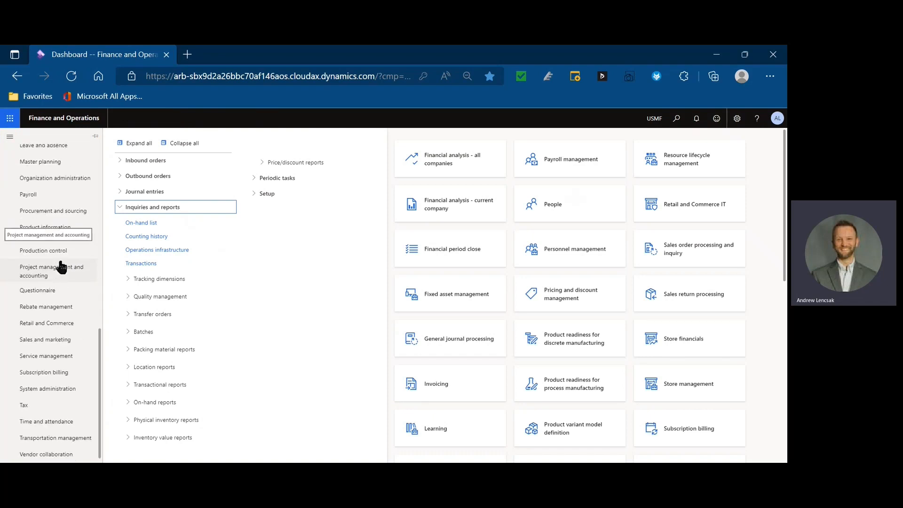
pyautogui.scroll(1, 61, 268)
pyautogui.click(69, 266)
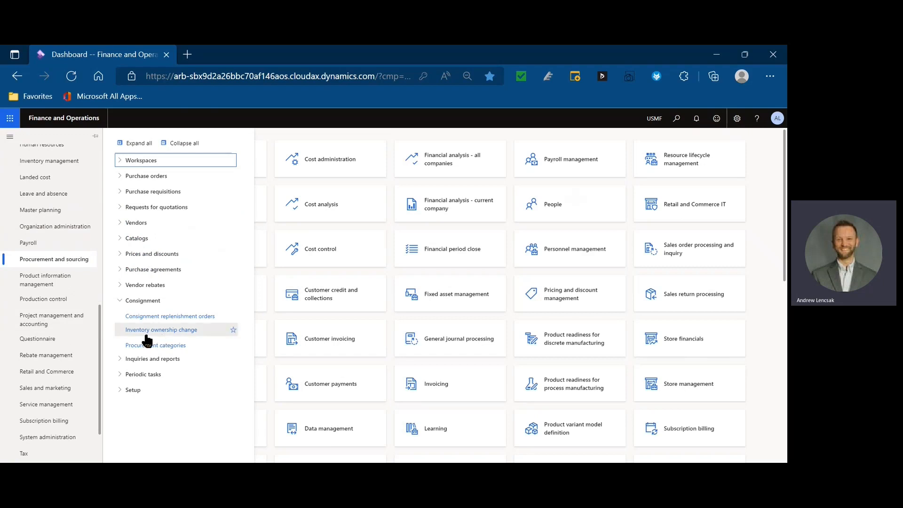
pyautogui.click(178, 329)
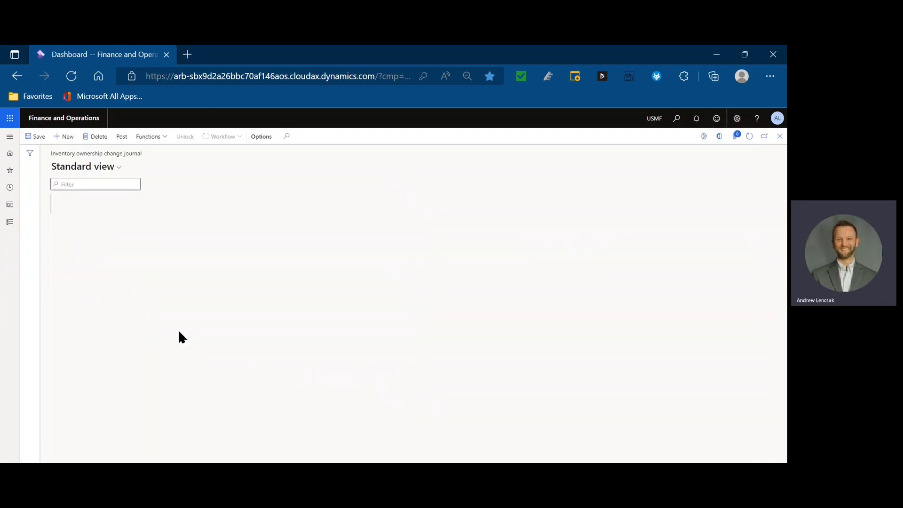
# - Create a new inventory ownership change journal with the journal name IOwner
pyautogui.click(62, 138)
pyautogui.click(493, 201)
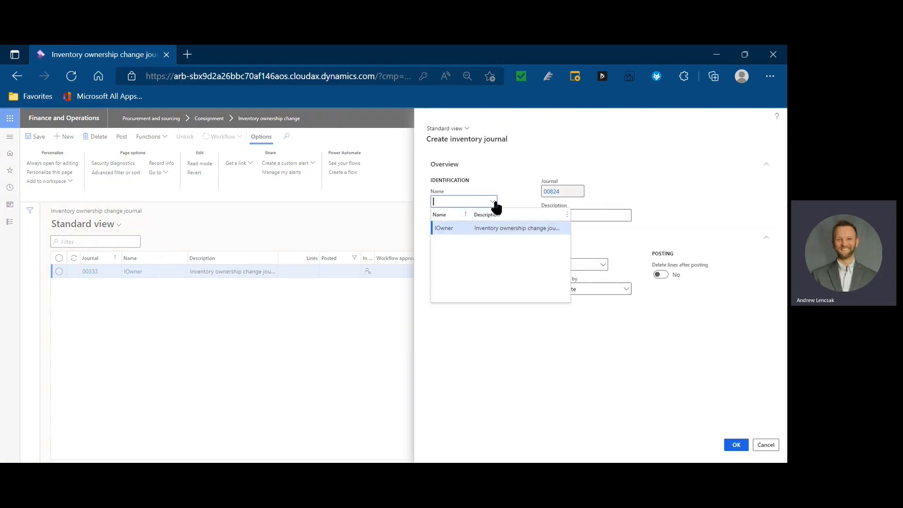
pyautogui.click(488, 228)
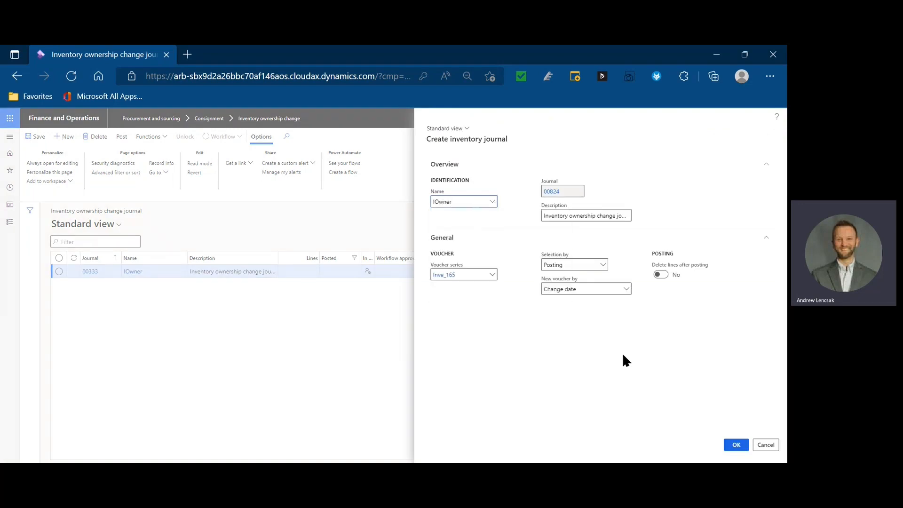
pyautogui.click(734, 445)
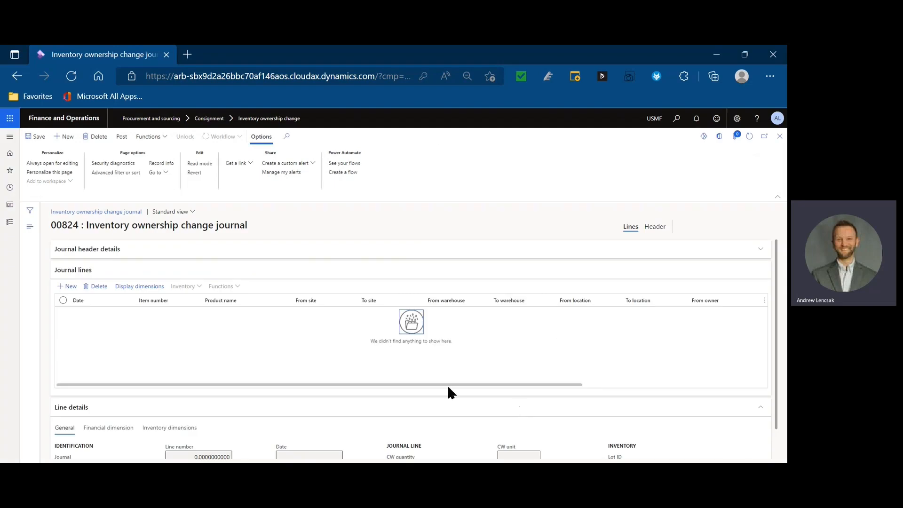
# - Add a new line to the inventory ownership change journal
pyautogui.click(63, 288)
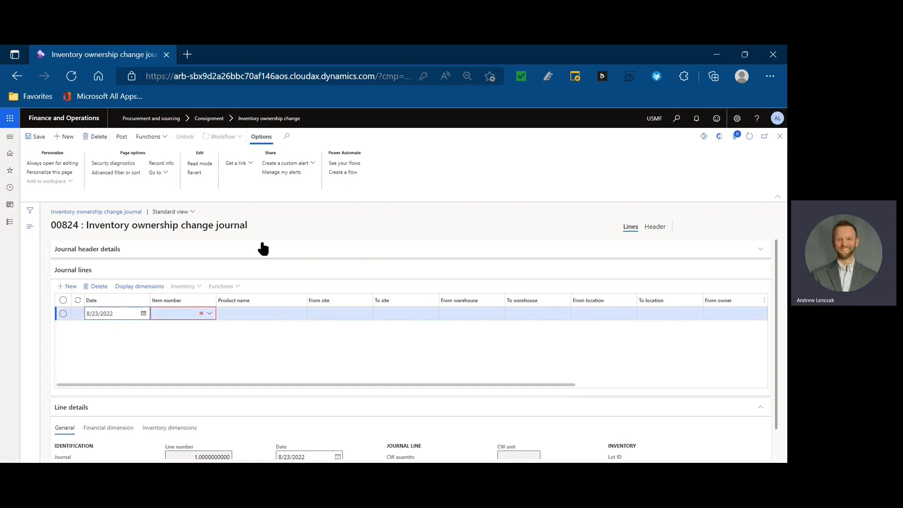
# - Review the inventory issue statuses available for creating journal lines from production orders, and cancel without creating any
pyautogui.click(158, 137)
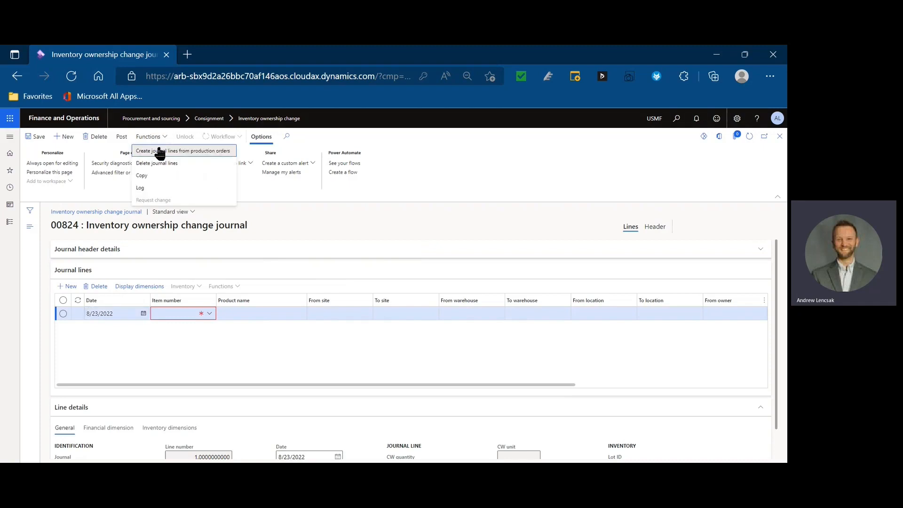
pyautogui.click(159, 151)
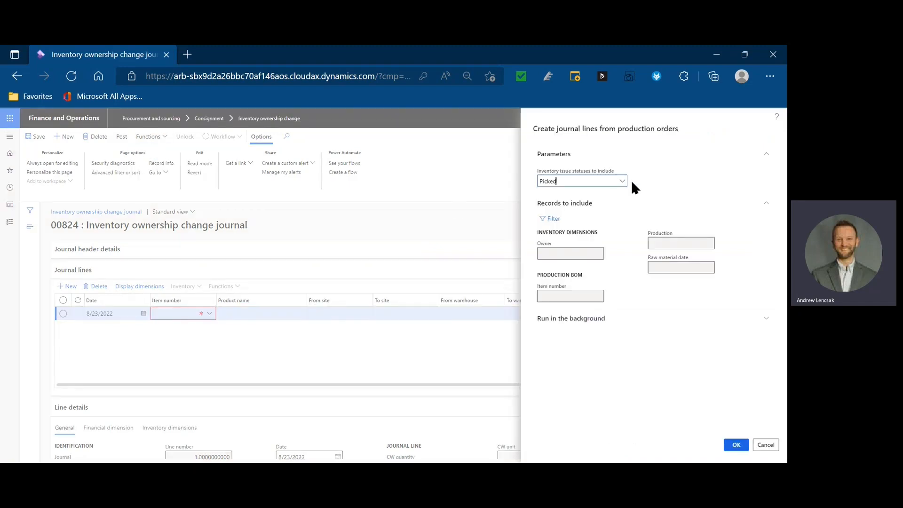
pyautogui.click(621, 181)
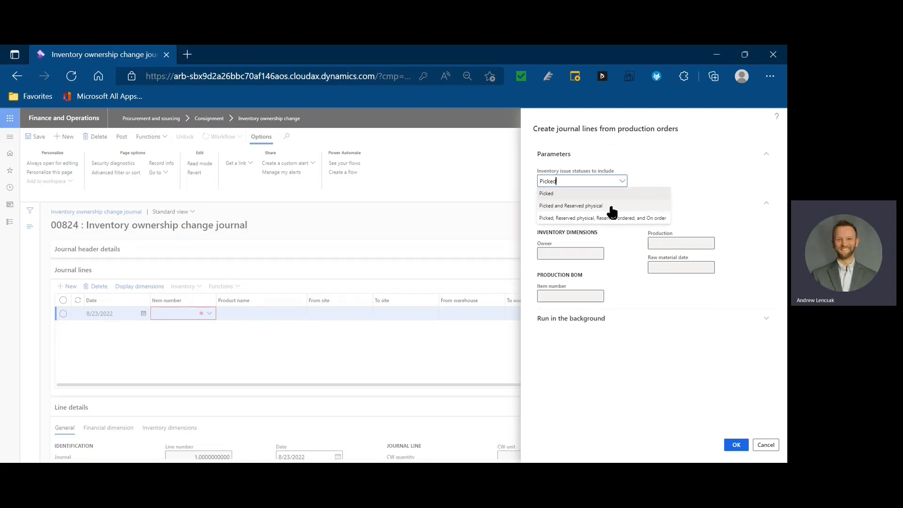
pyautogui.click(766, 445)
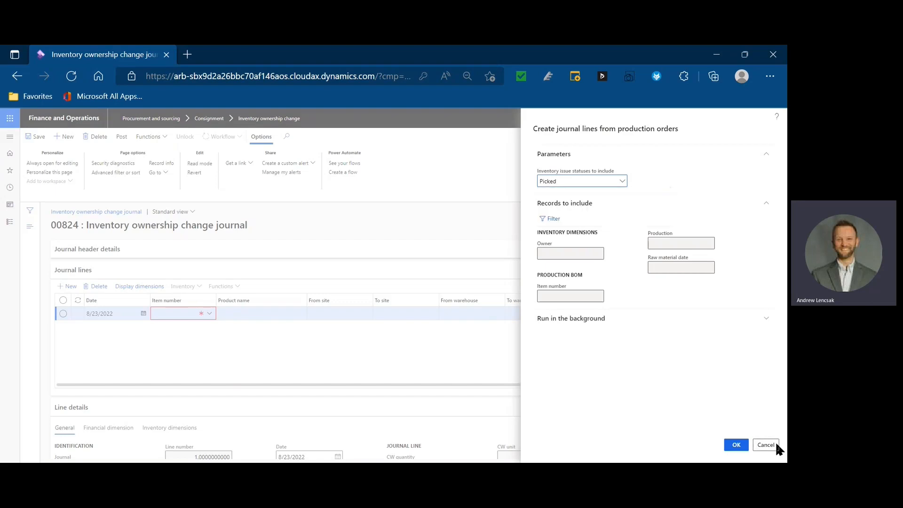
# - Set the journal line's item number to BSB4x3 (BOURBON SOAKED BARRELS)
pyautogui.click(66, 286)
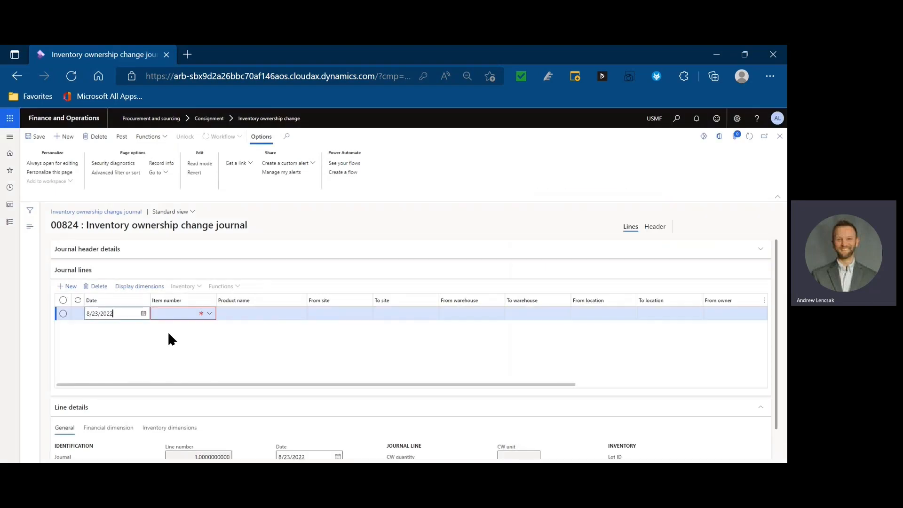
pyautogui.click(178, 313)
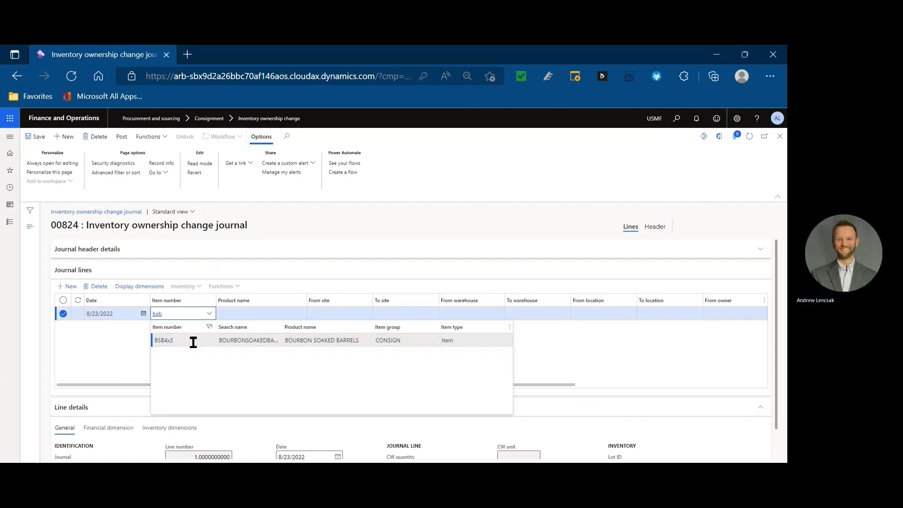
pyautogui.click(192, 340)
pyautogui.press('Tab')
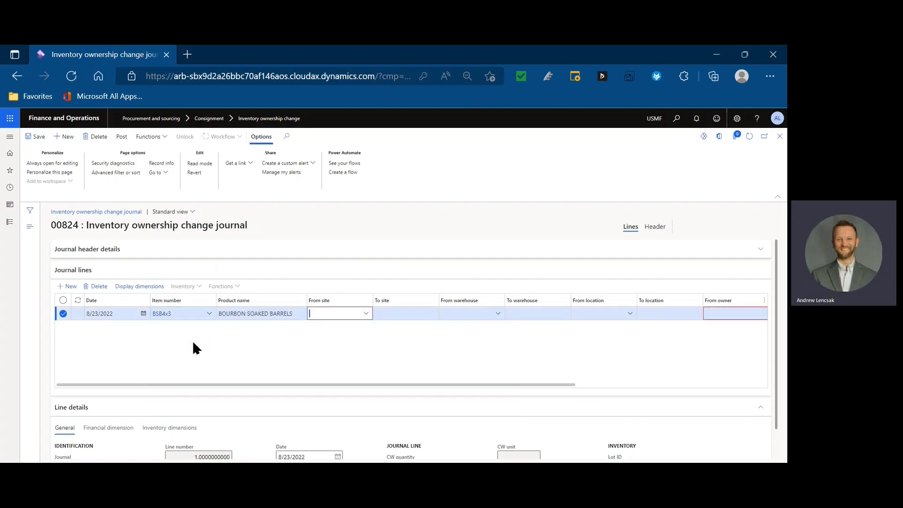
# - Set the line's from site to 2, from warehouse to Consigned and from location to GD1
pyautogui.write('2')
pyautogui.press('Tab')
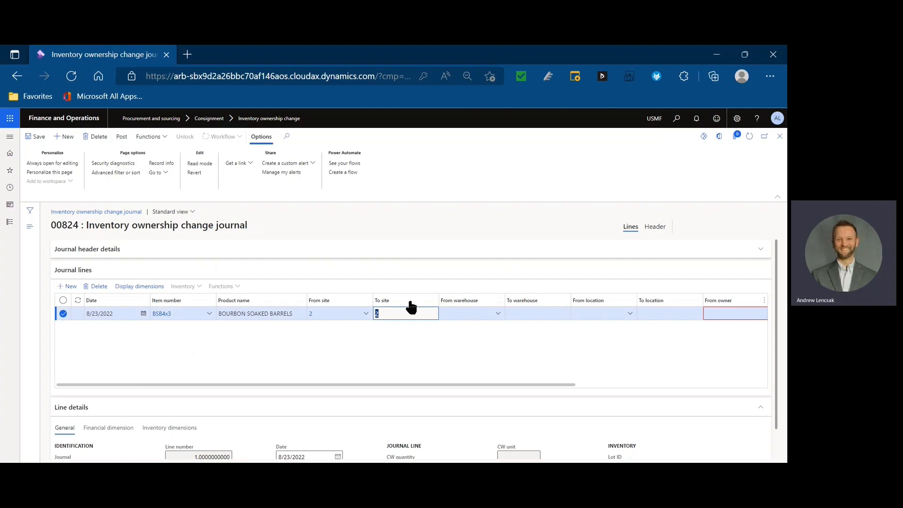
pyautogui.press('Tab')
pyautogui.write('con')
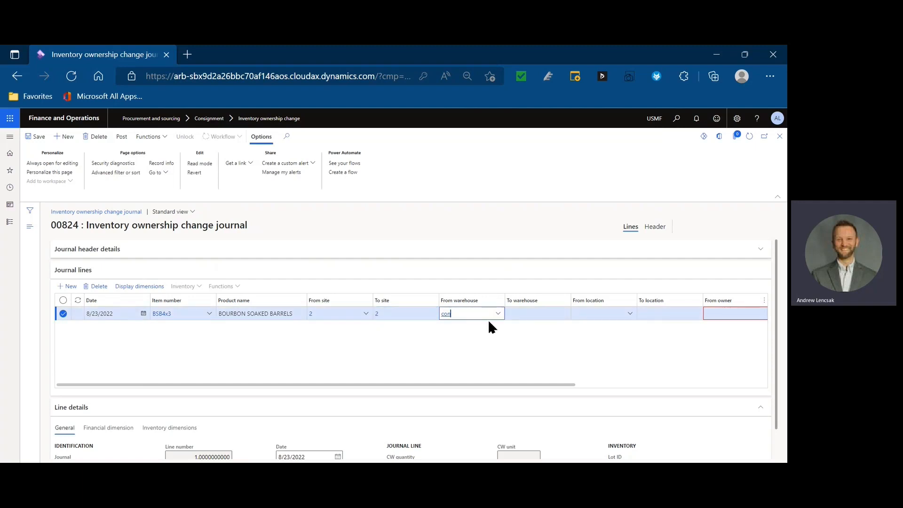
pyautogui.click(470, 354)
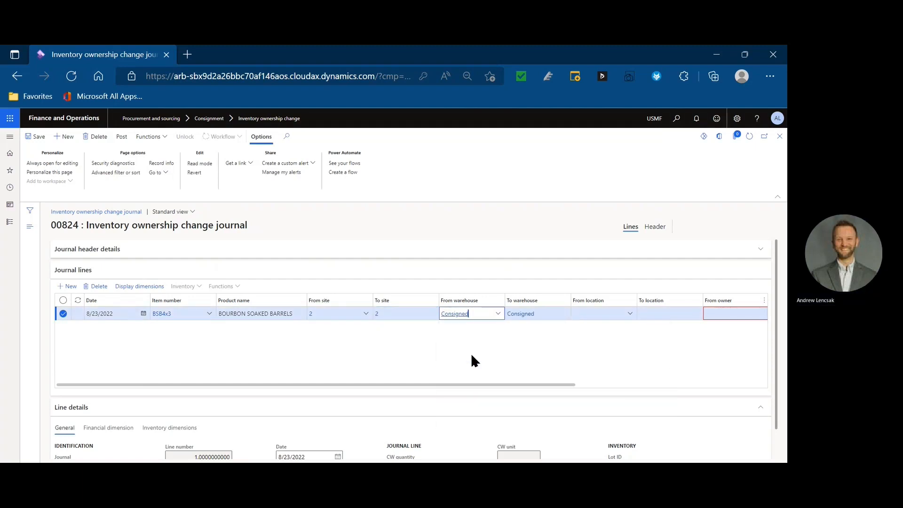
pyautogui.press('Tab')
pyautogui.press('Tab')
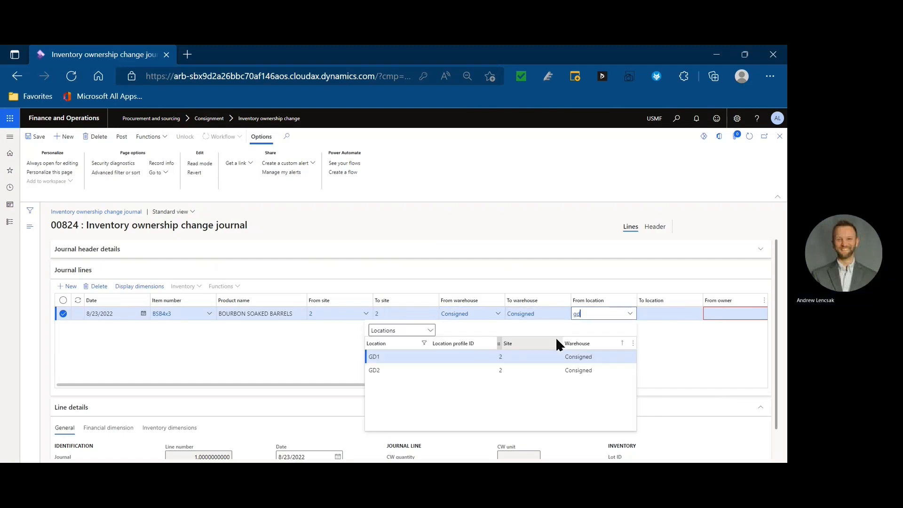
pyautogui.click(447, 360)
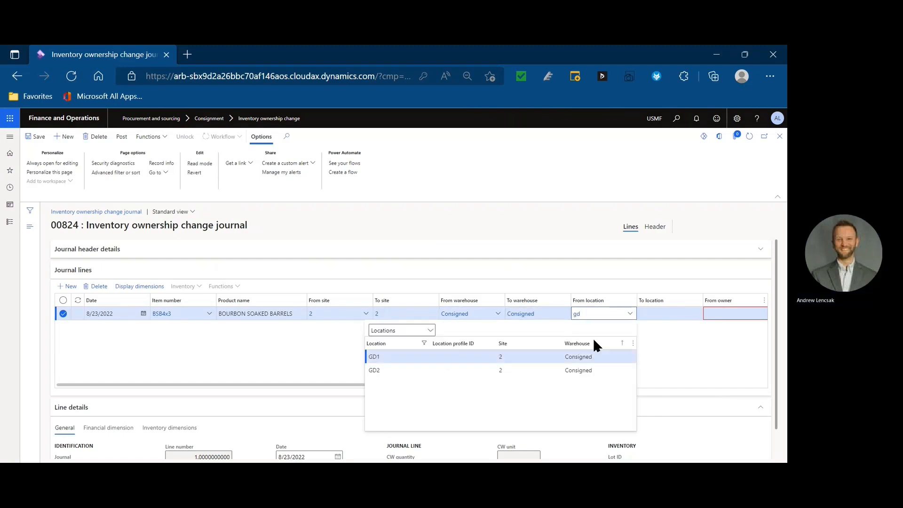
pyautogui.click(690, 318)
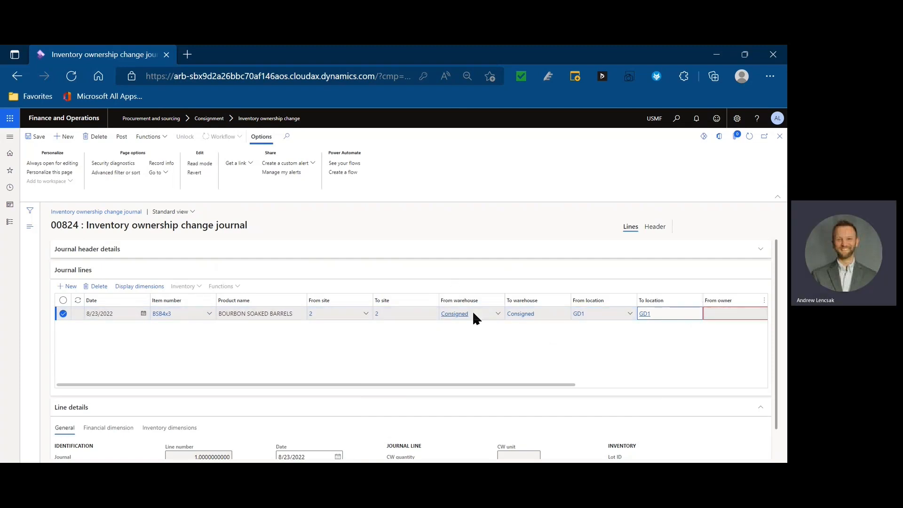
# - Set the line's from owner to GRANITE by picking its on-hand record in warehouse Consigned, location GD1
pyautogui.moveTo(546, 386); pyautogui.dragTo(583, 386)
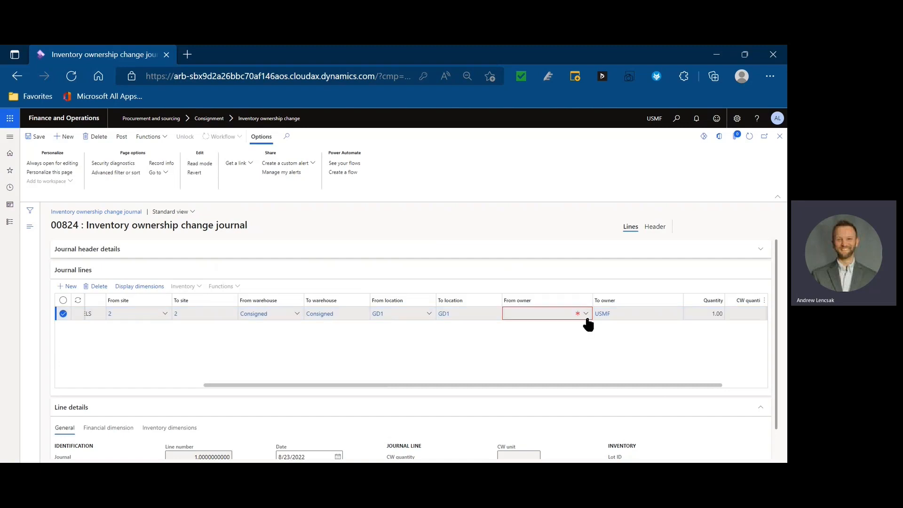
pyautogui.click(586, 318)
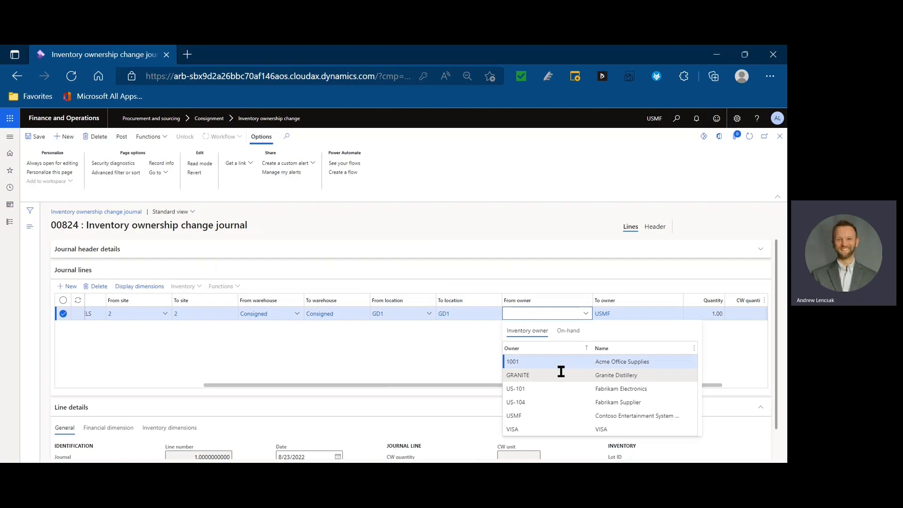
pyautogui.click(570, 331)
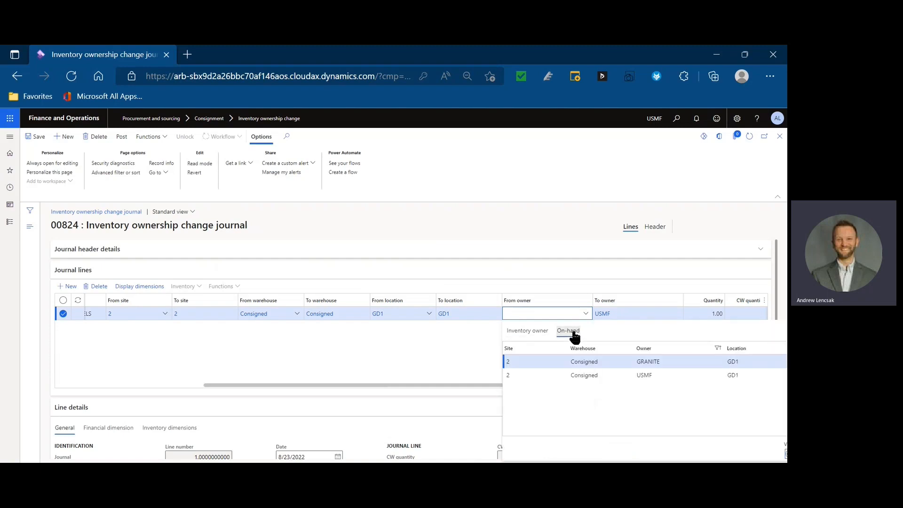
pyautogui.click(566, 363)
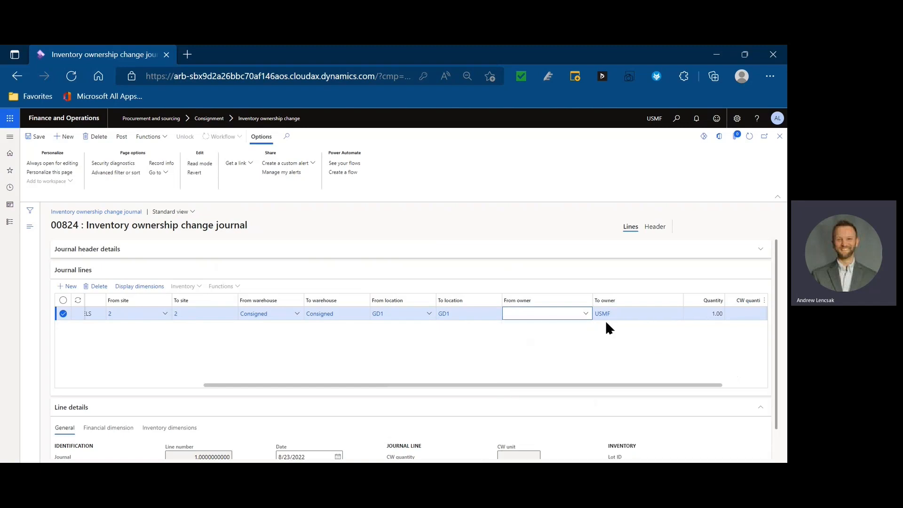
# - Set the quantity of the ownership change line to 25
pyautogui.click(704, 314)
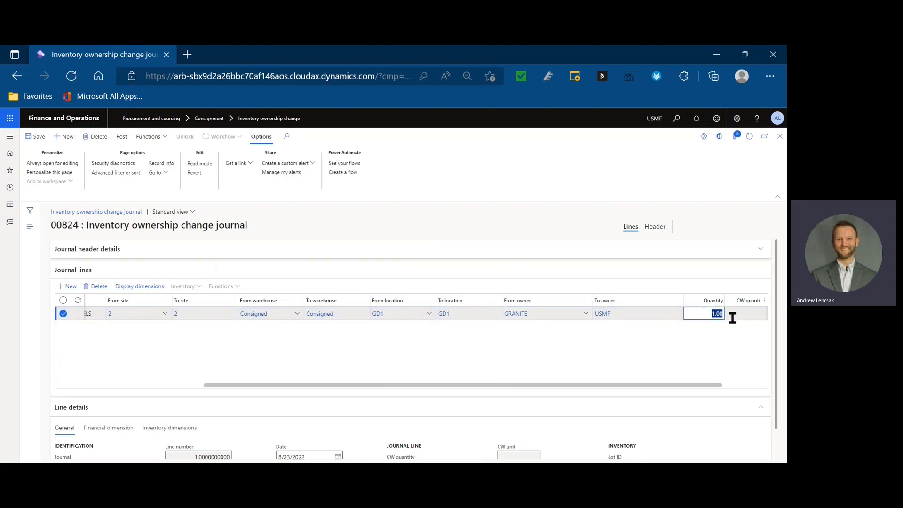
pyautogui.write('25')
pyautogui.press('Tab')
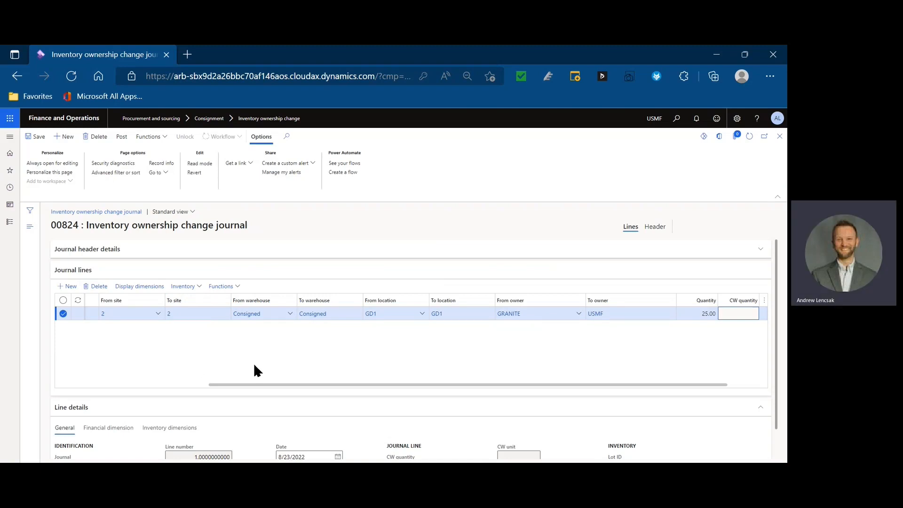
# - Post the inventory ownership change journal and view the details of the posting message
pyautogui.click(297, 385)
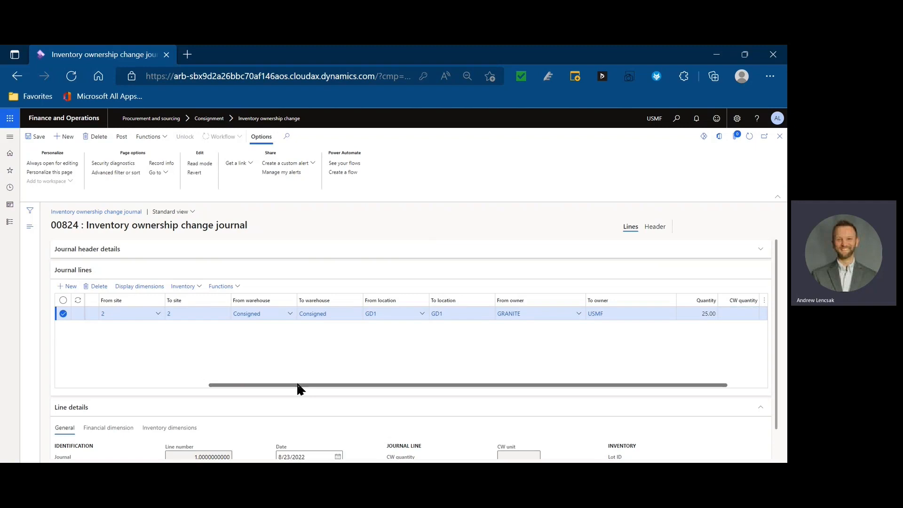
pyautogui.moveTo(272, 386); pyautogui.dragTo(92, 376)
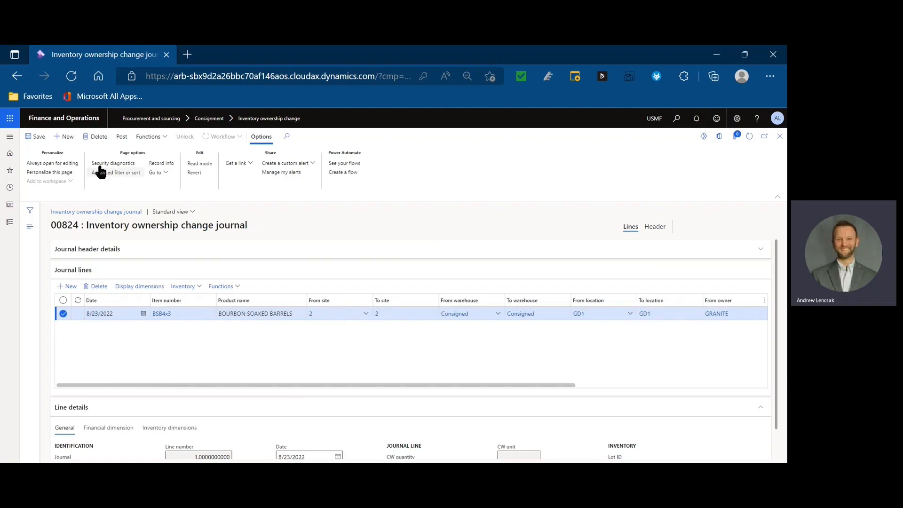
pyautogui.click(121, 137)
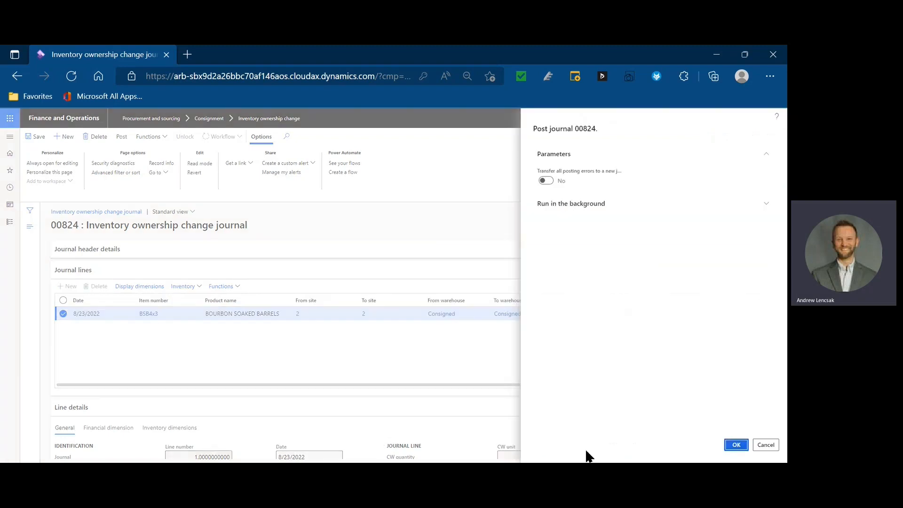
pyautogui.click(736, 445)
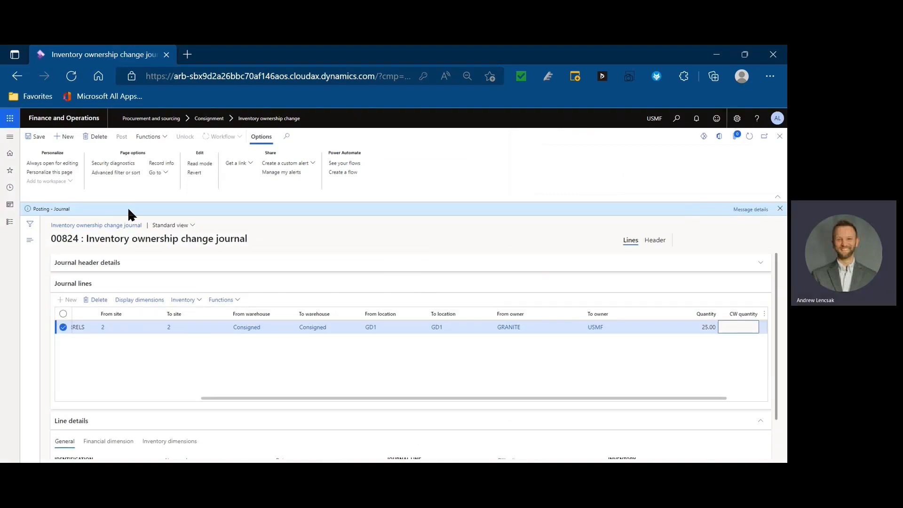
pyautogui.click(748, 209)
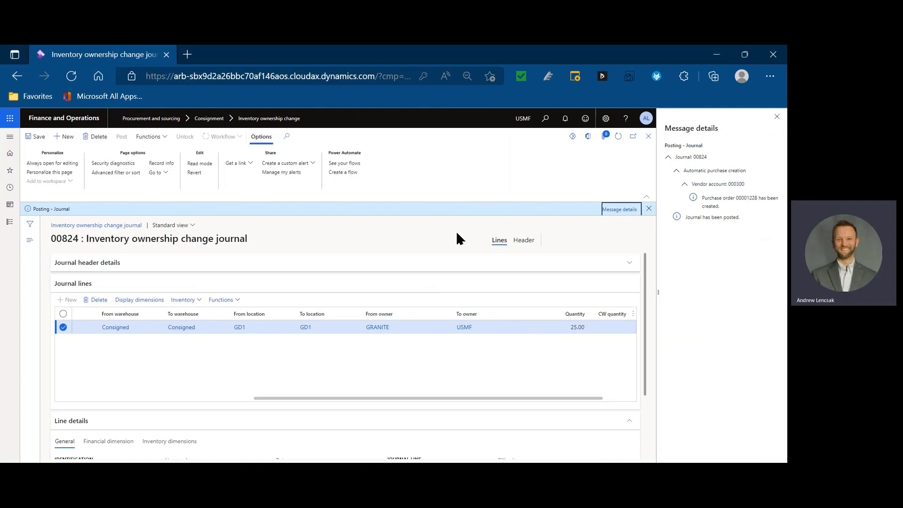
pyautogui.moveTo(491, 398); pyautogui.dragTo(527, 398)
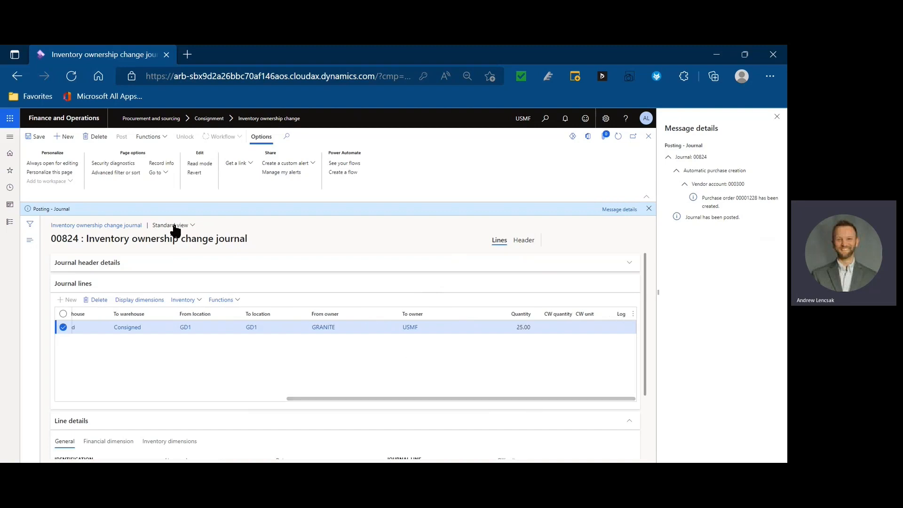
# - Open All purchase orders in the Accounts payable module and close the message details
pyautogui.click(10, 136)
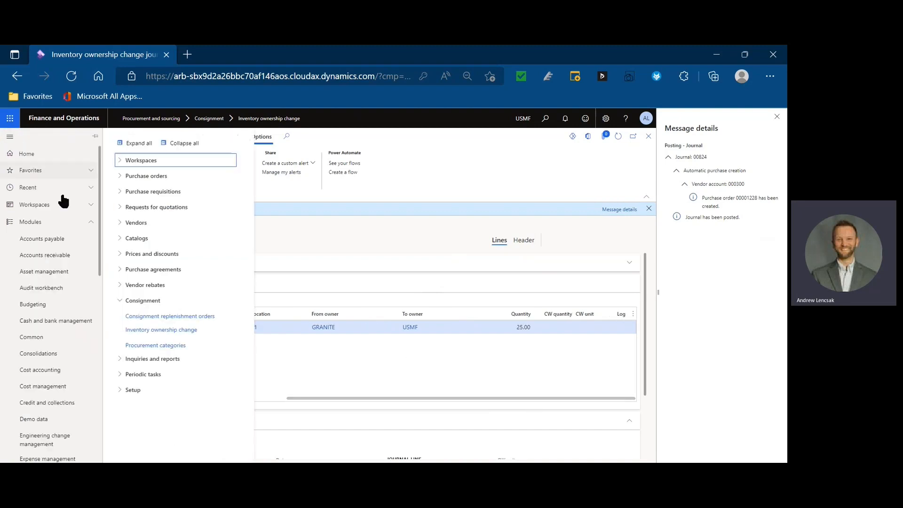
pyautogui.click(78, 245)
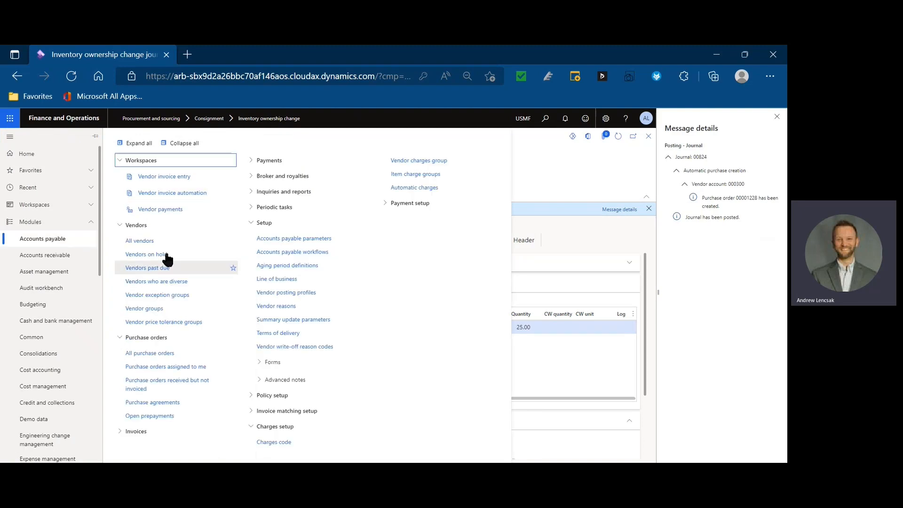
pyautogui.click(150, 353)
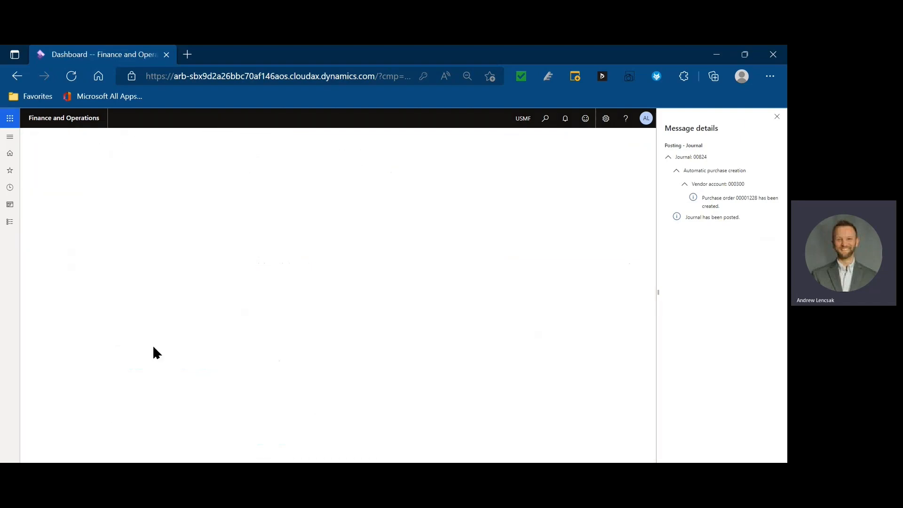
pyautogui.click(775, 119)
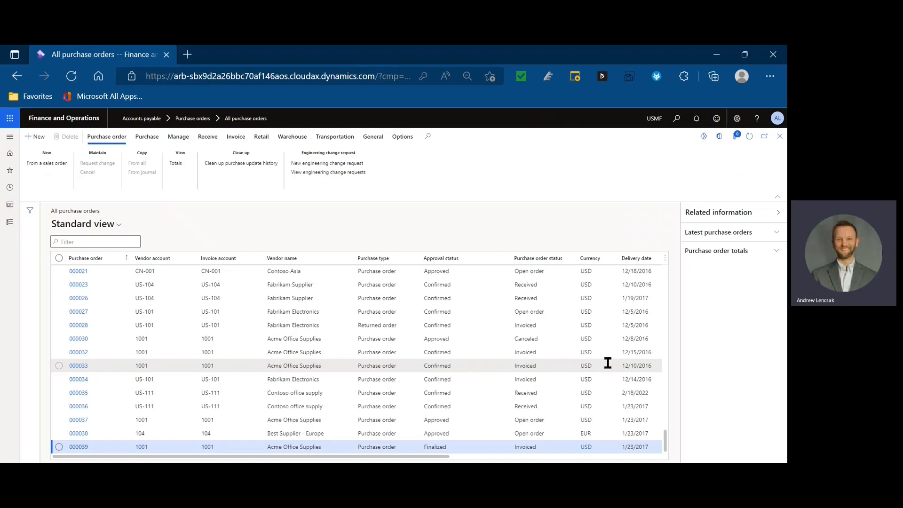
# - Open the newer Granite Distillery purchase order and view the inventory transactions of its BSB4x3 line
pyautogui.scroll(4, 457, 418)
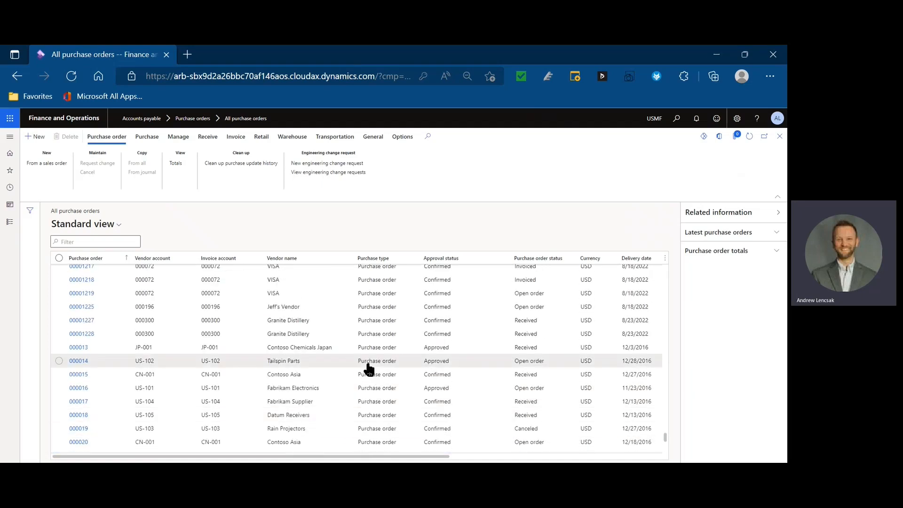
pyautogui.click(89, 336)
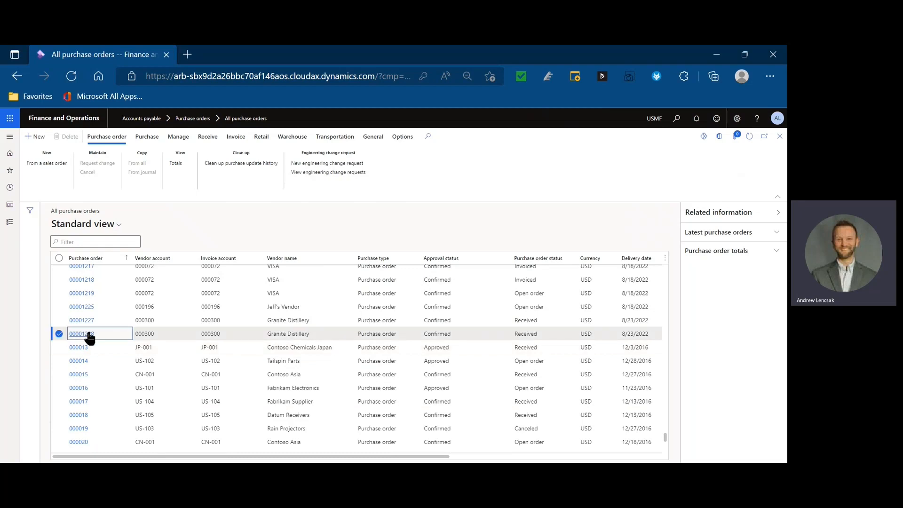
pyautogui.click(90, 334)
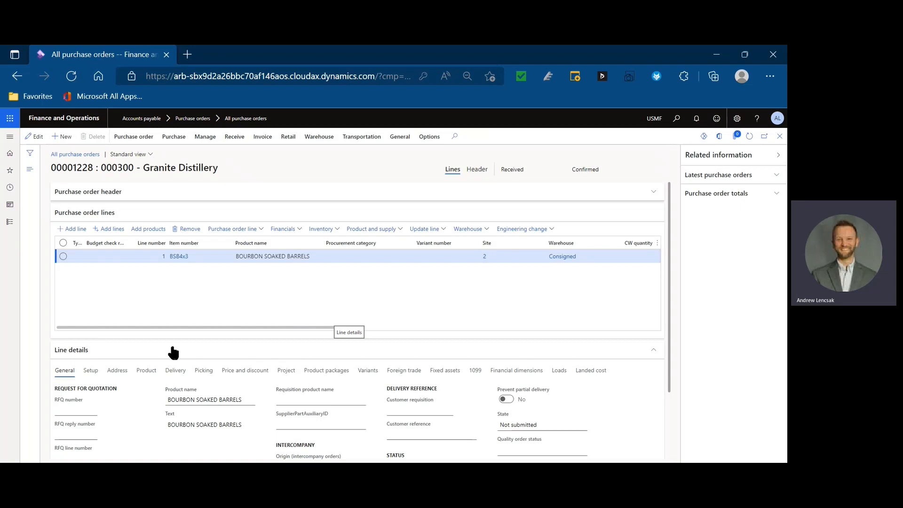
pyautogui.click(322, 228)
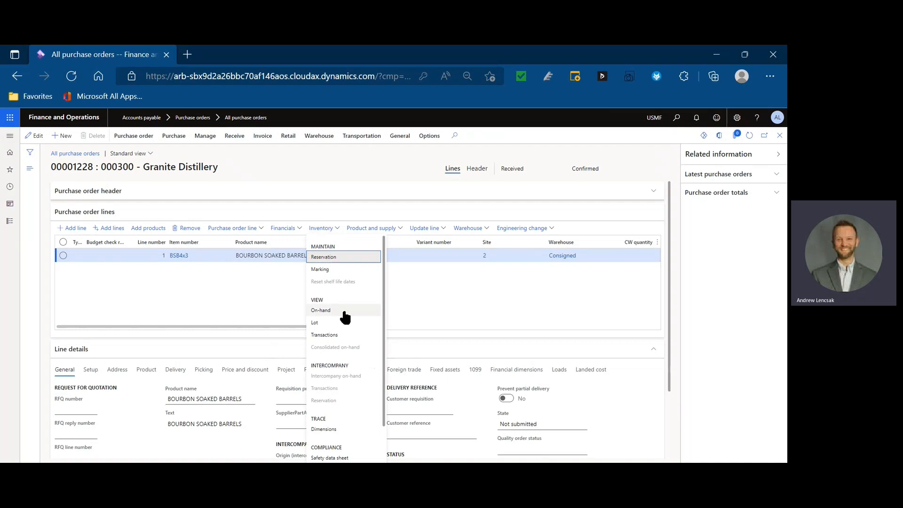
pyautogui.click(357, 335)
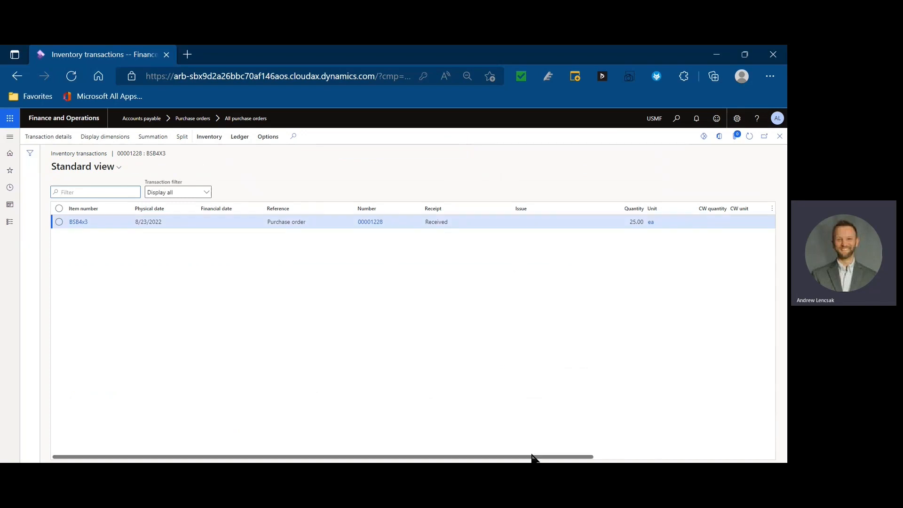
# - Leave the inventory transactions and open Purchase orders consuming consignment inventory in the Vendor collaboration module
pyautogui.moveTo(534, 457); pyautogui.dragTo(385, 364)
pyautogui.press('Escape')
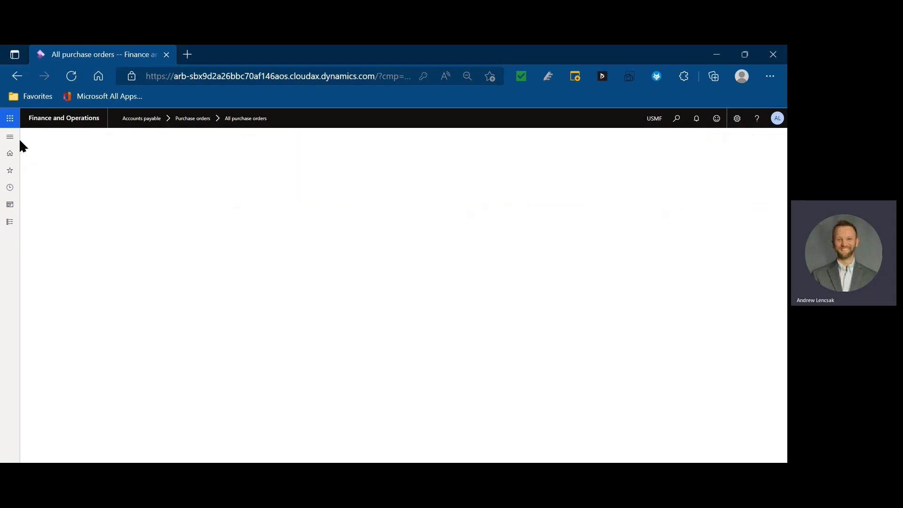
pyautogui.click(10, 137)
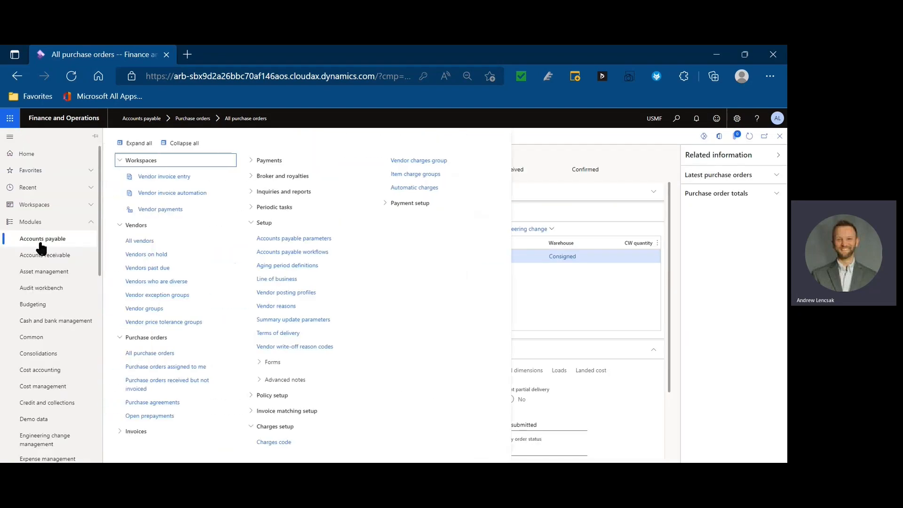
pyautogui.scroll(-10, 43, 242)
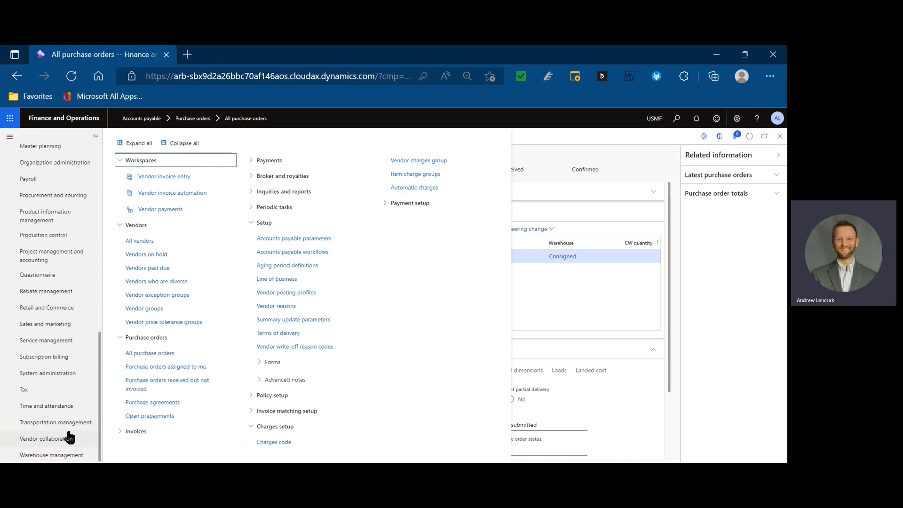
pyautogui.click(67, 438)
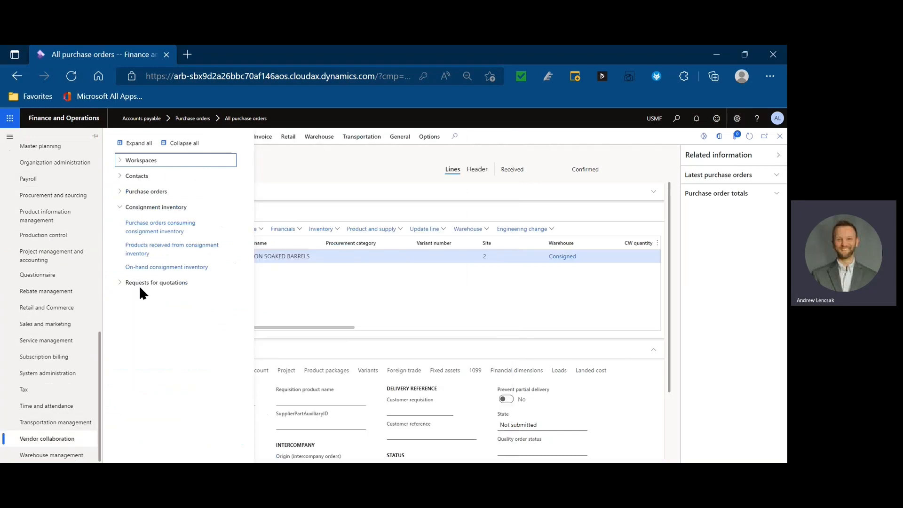
pyautogui.click(158, 228)
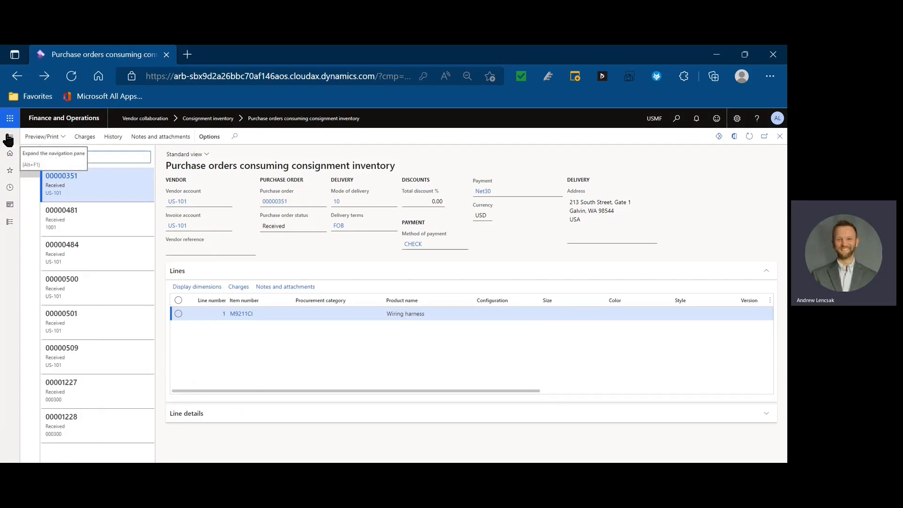
# - View the newest purchase order consuming consignment inventory and open Products received from consignment inventory
pyautogui.click(97, 421)
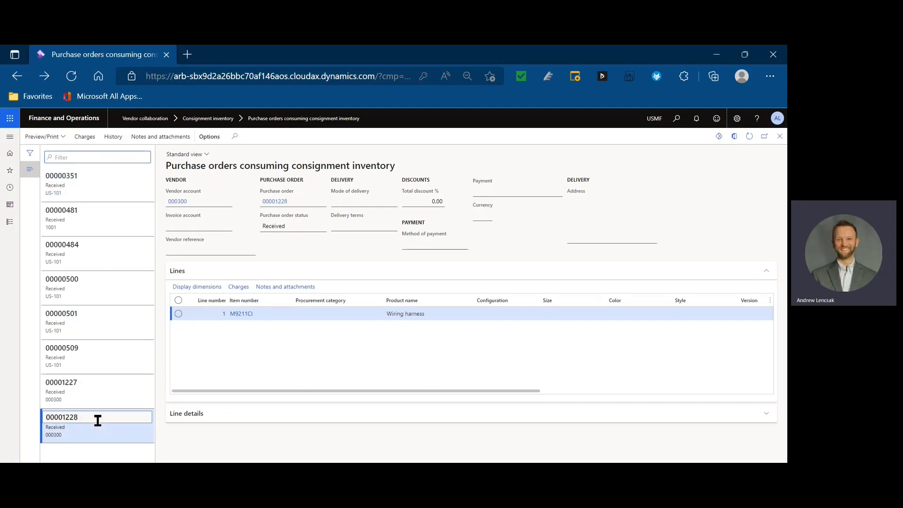
pyautogui.moveTo(98, 427)
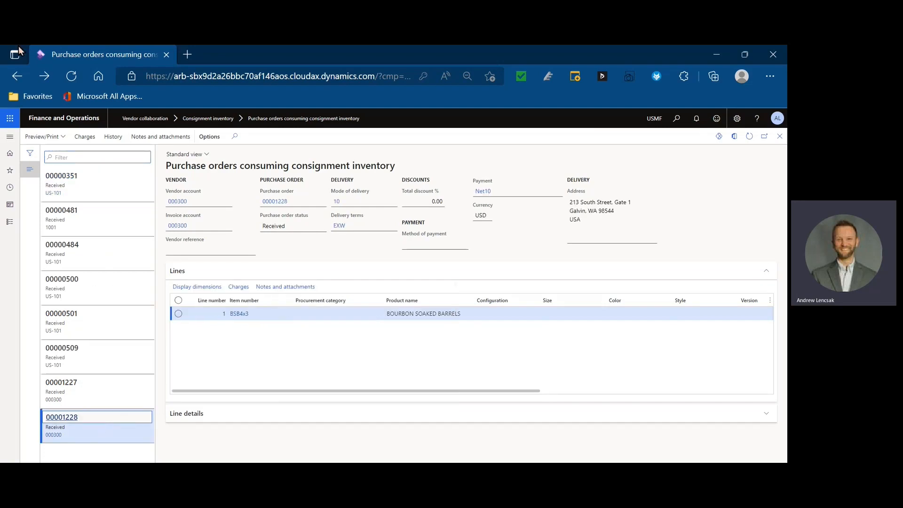
pyautogui.click(9, 137)
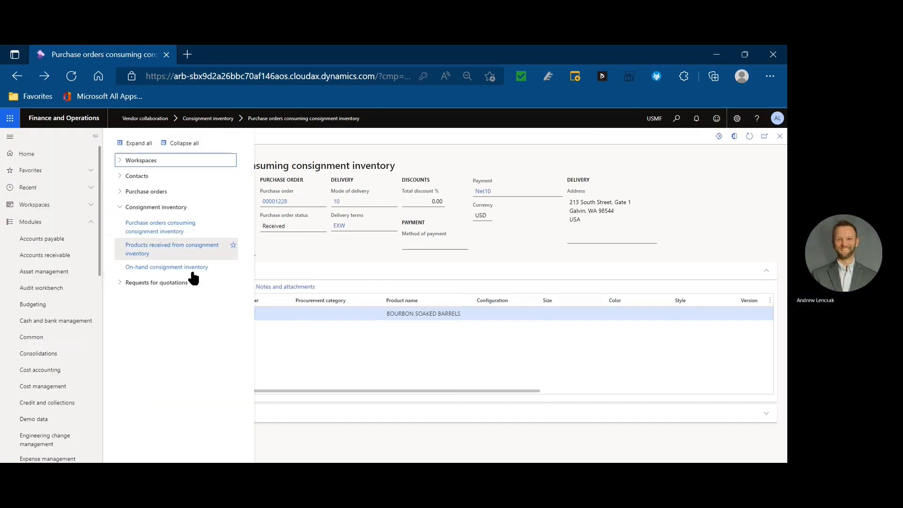
pyautogui.click(199, 248)
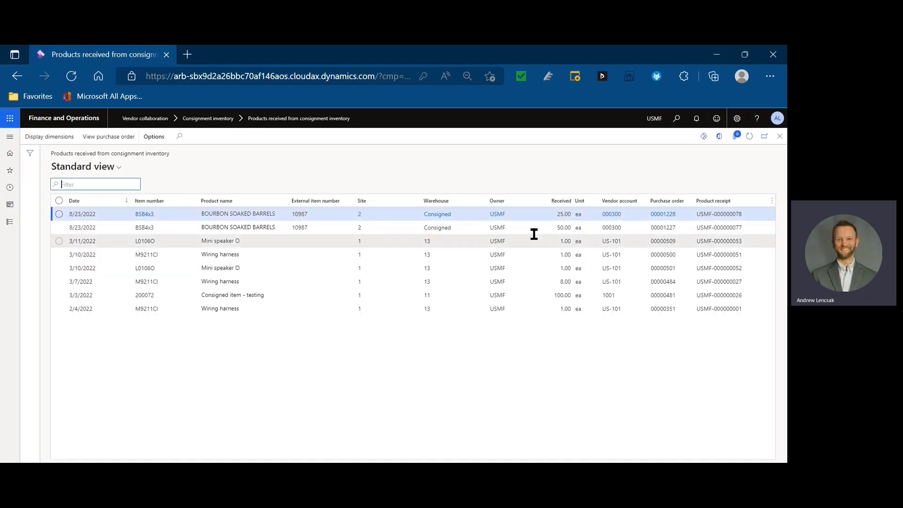
# - Open the On-hand list in the Inventory management module and filter it to item numbers beginning with bsb
pyautogui.click(14, 136)
pyautogui.scroll(-2, 8, 235)
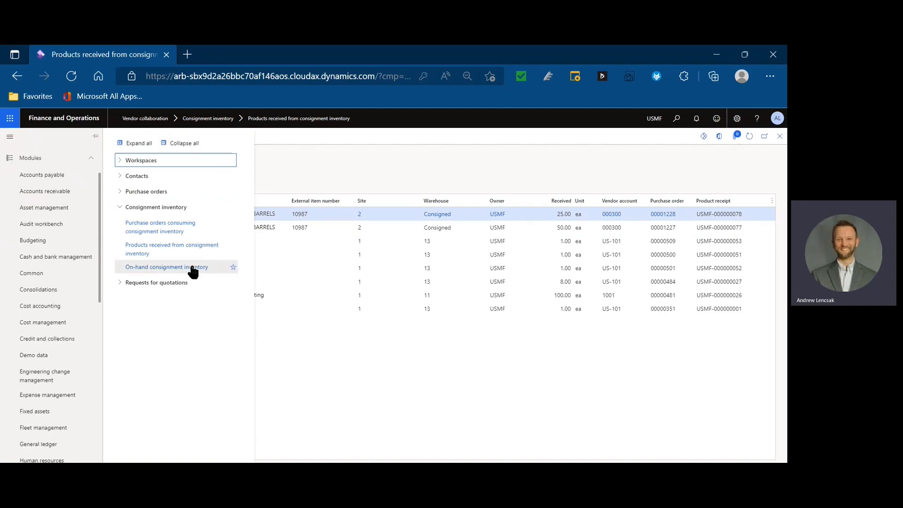
pyautogui.scroll(-3, 60, 333)
pyautogui.click(60, 348)
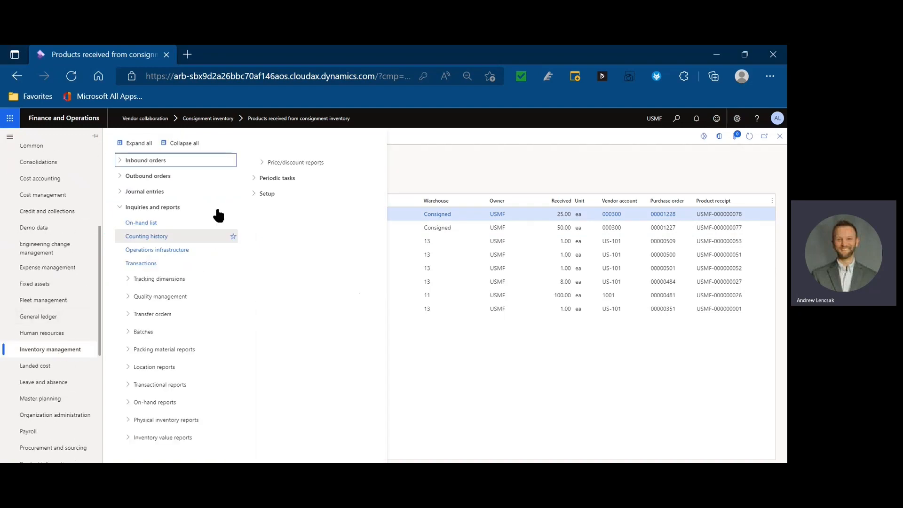
pyautogui.click(177, 223)
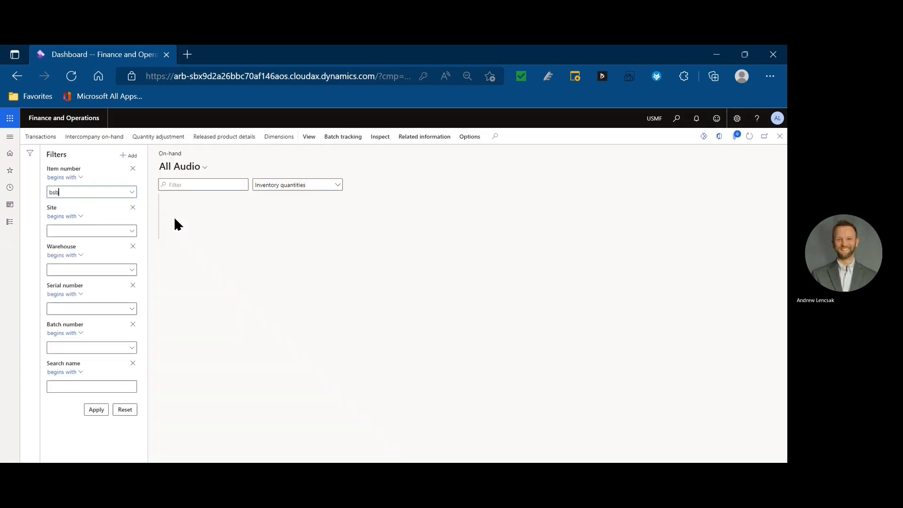
pyautogui.click(88, 424)
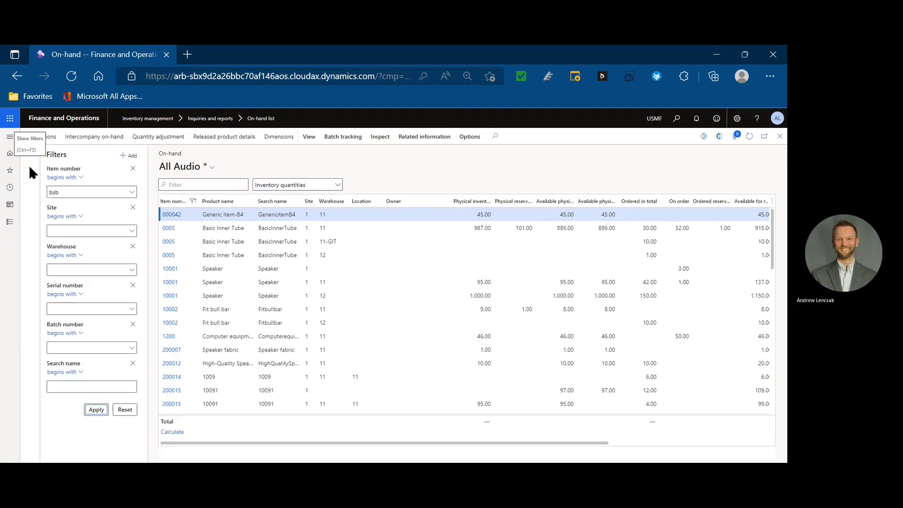
# - Hide the filters and view the owner details of the USMF on-hand line for BSB4x3
pyautogui.click(30, 168)
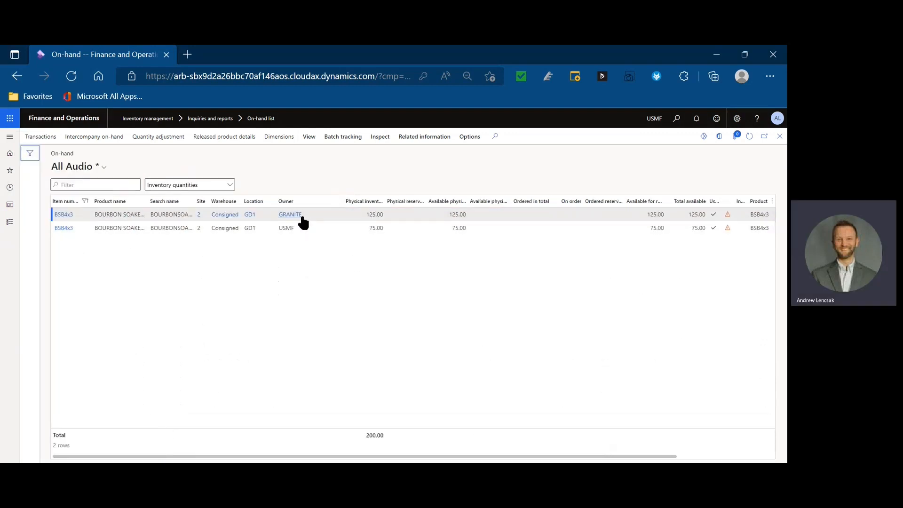
pyautogui.click(332, 230)
pyautogui.moveTo(342, 232)
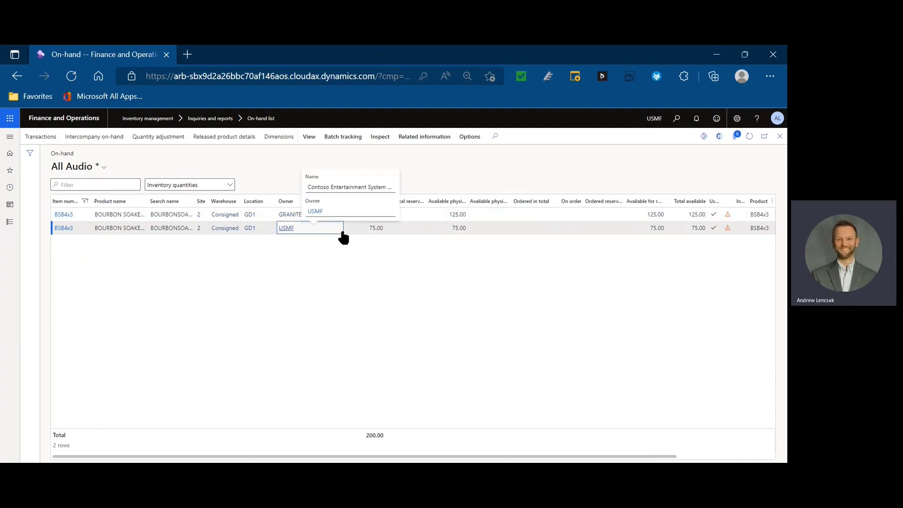